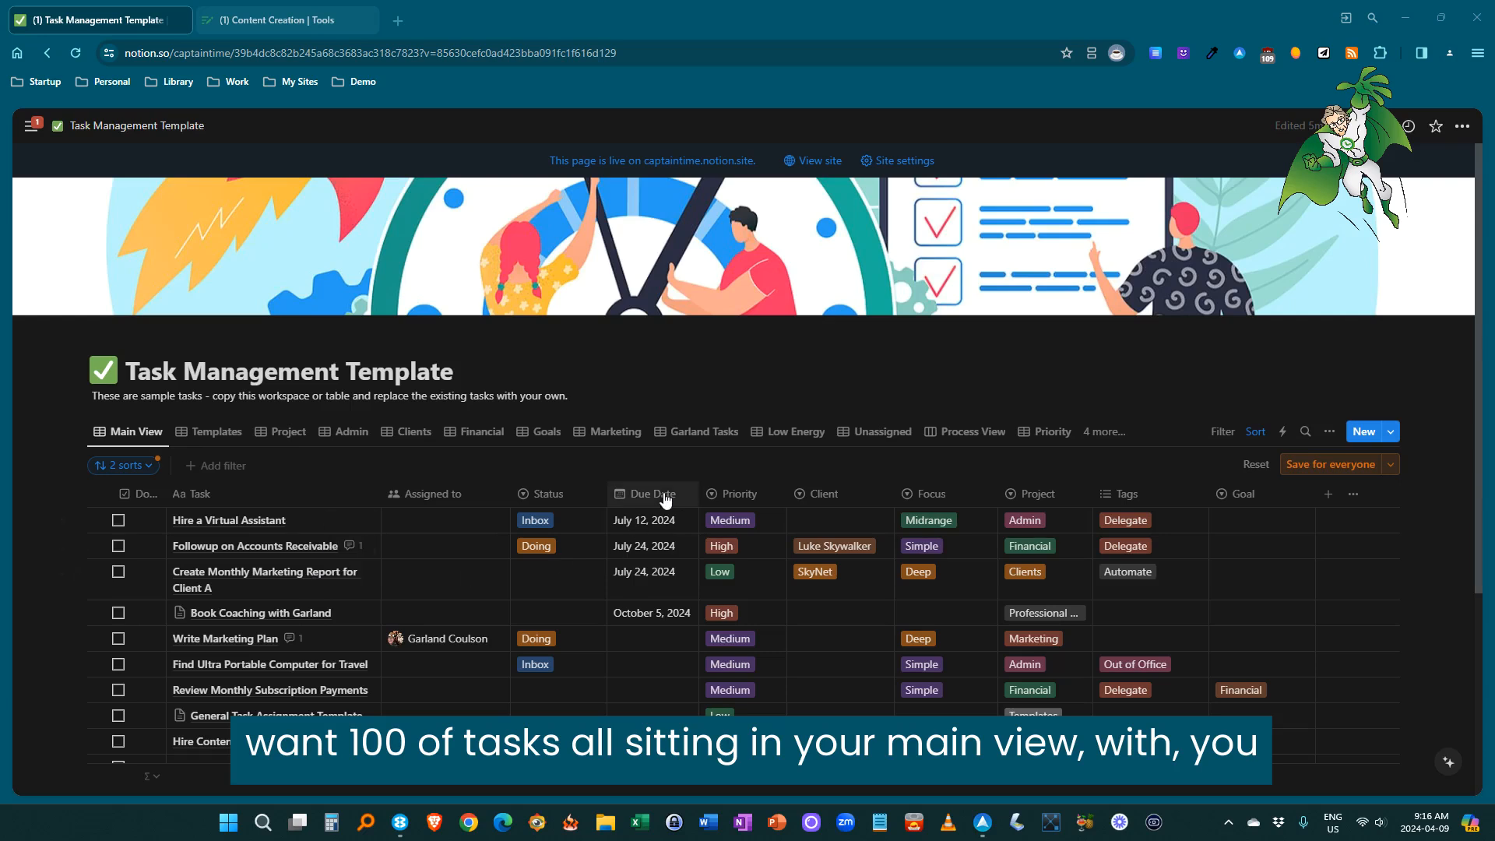
- Switch to the Marketing view, go on to the Templates view, and open the General Task Assignment Template
{"action": "left_click", "coordinate": [614, 436]}
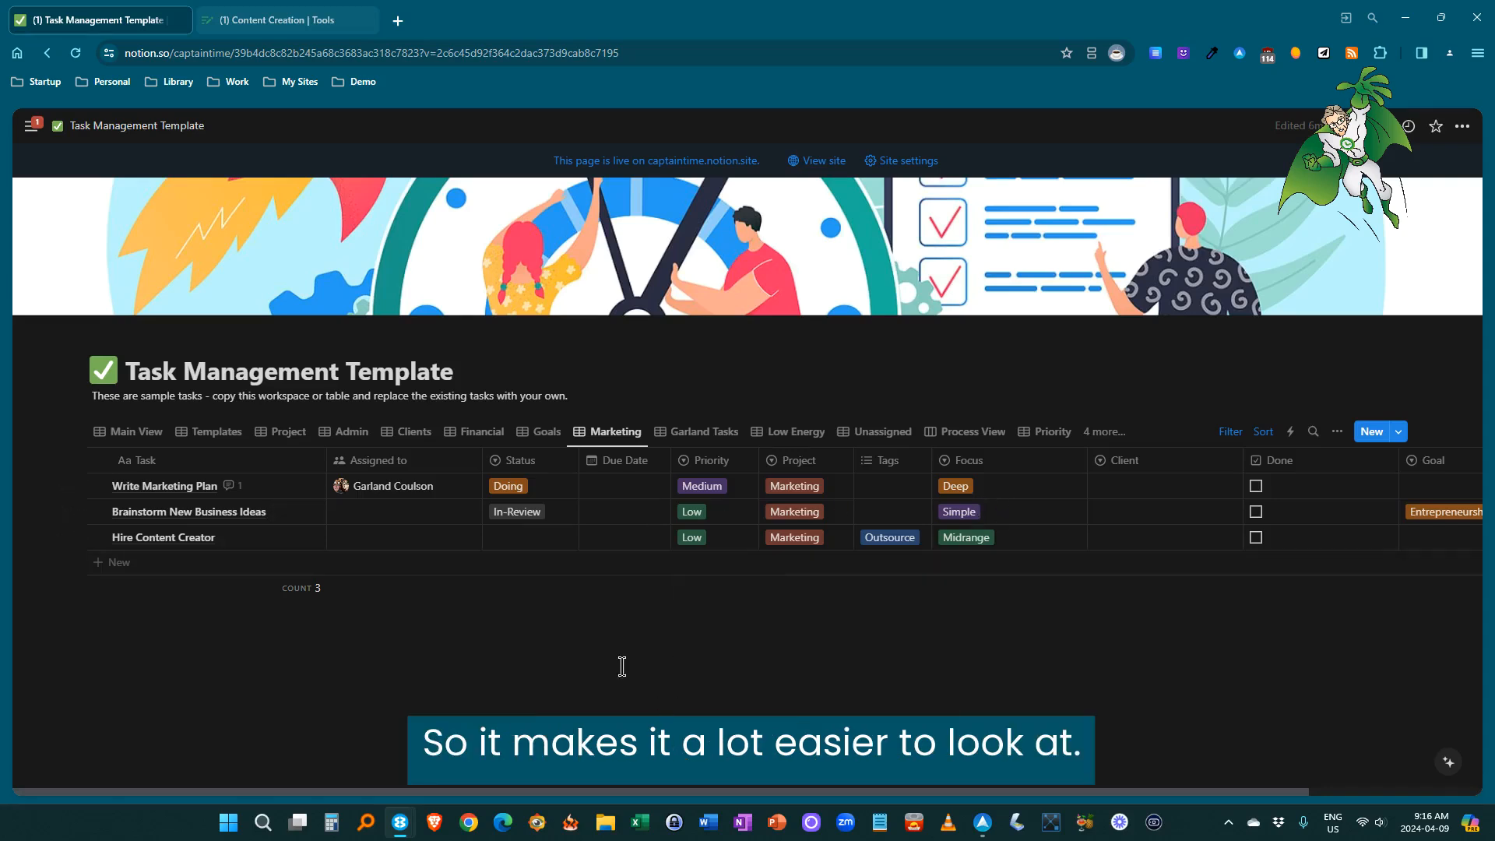
{"action": "left_click", "coordinate": [228, 441]}
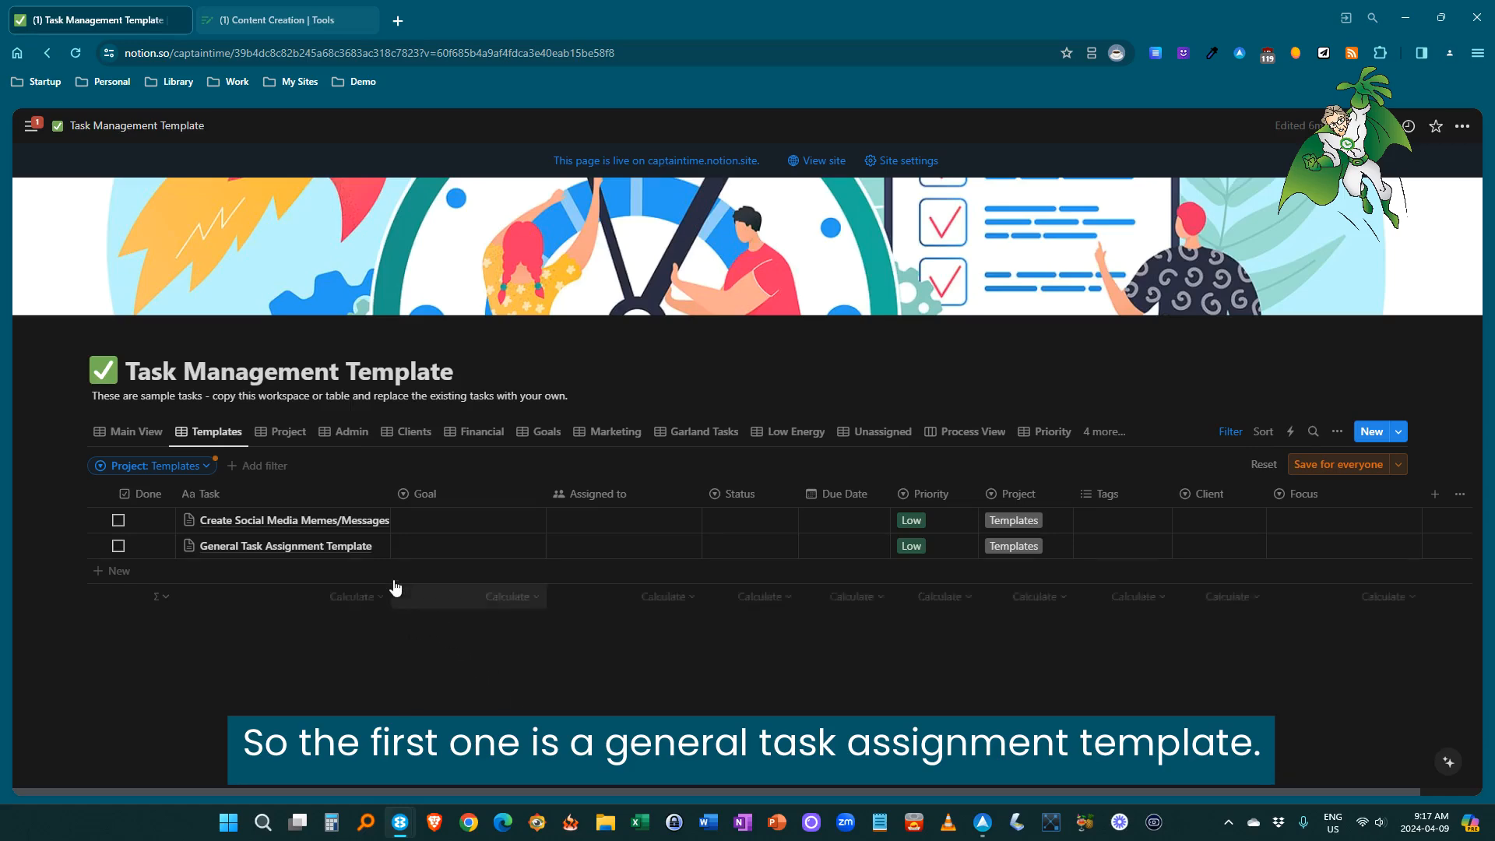
{"action": "left_click", "coordinate": [371, 550]}
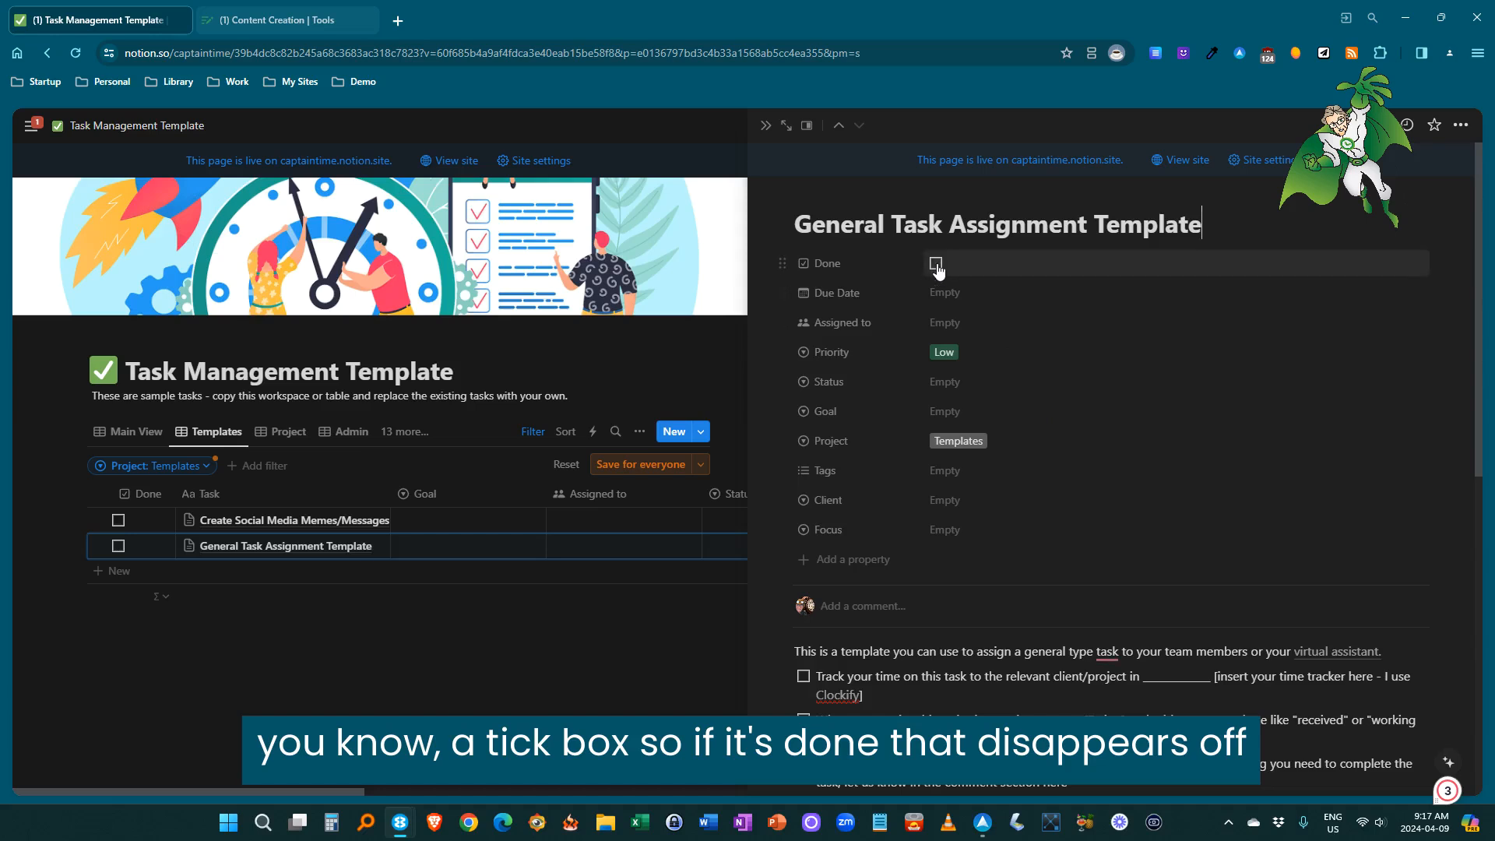
- Examine the Due Date, Assigned to and Priority choices of the General Task Assignment Template without changing them
{"action": "left_click", "coordinate": [972, 294]}
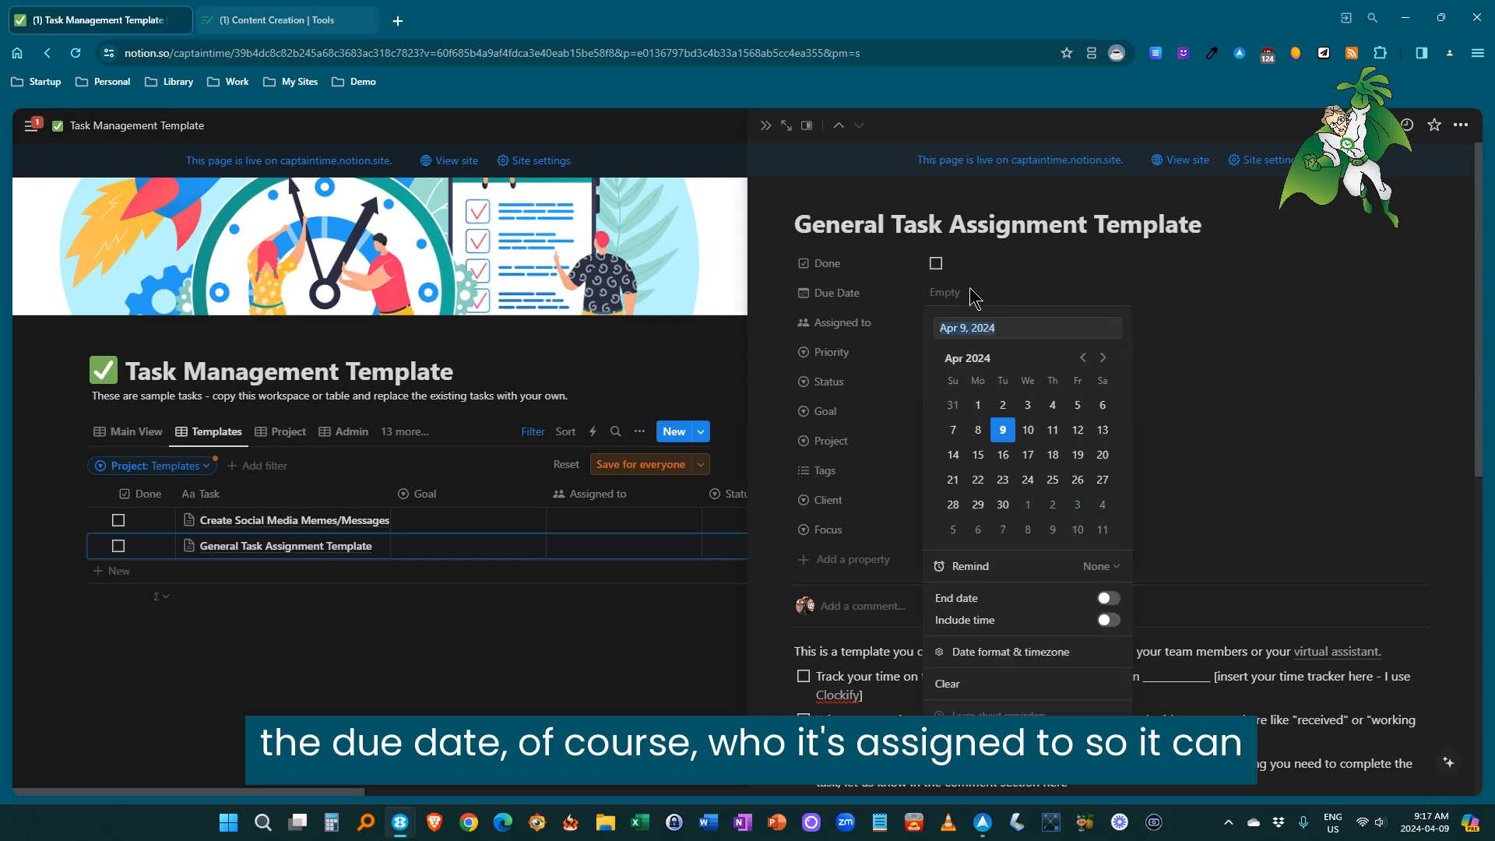
{"action": "left_click", "coordinate": [1192, 323]}
{"action": "left_click", "coordinate": [942, 327]}
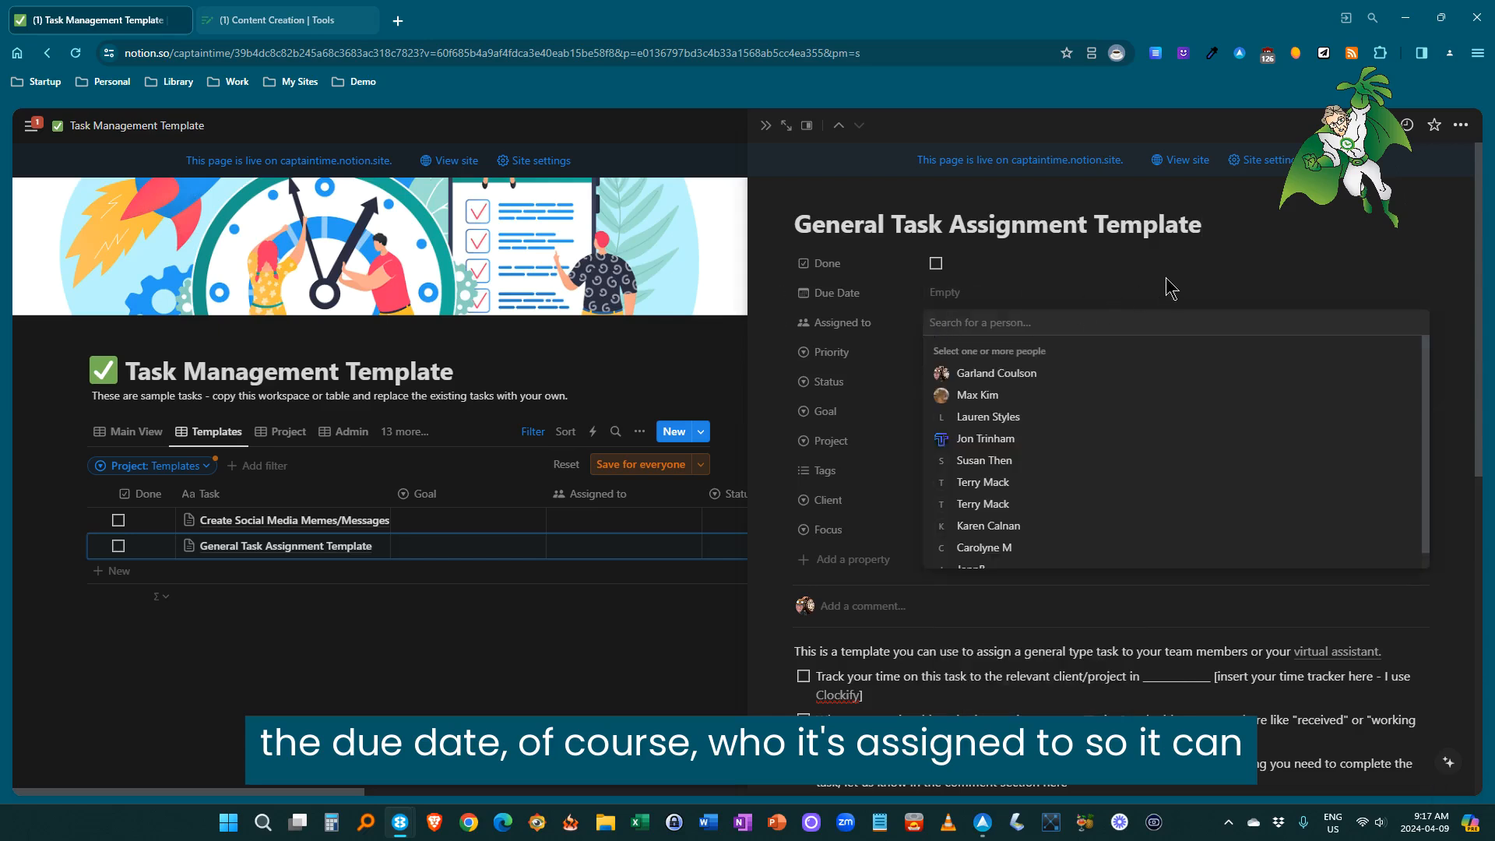
{"action": "left_click", "coordinate": [1237, 276]}
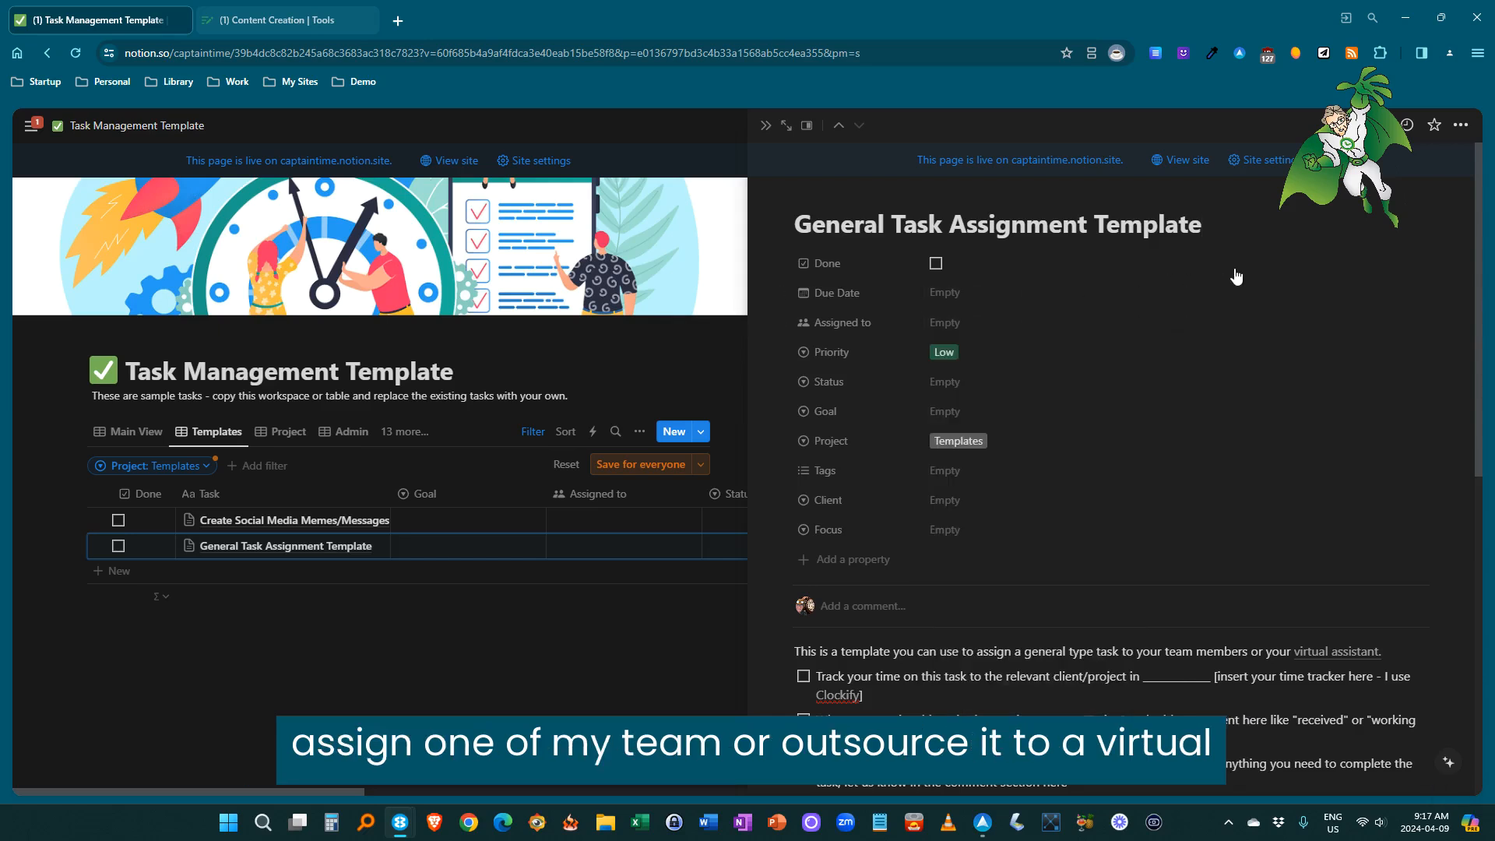
{"action": "left_click", "coordinate": [977, 355]}
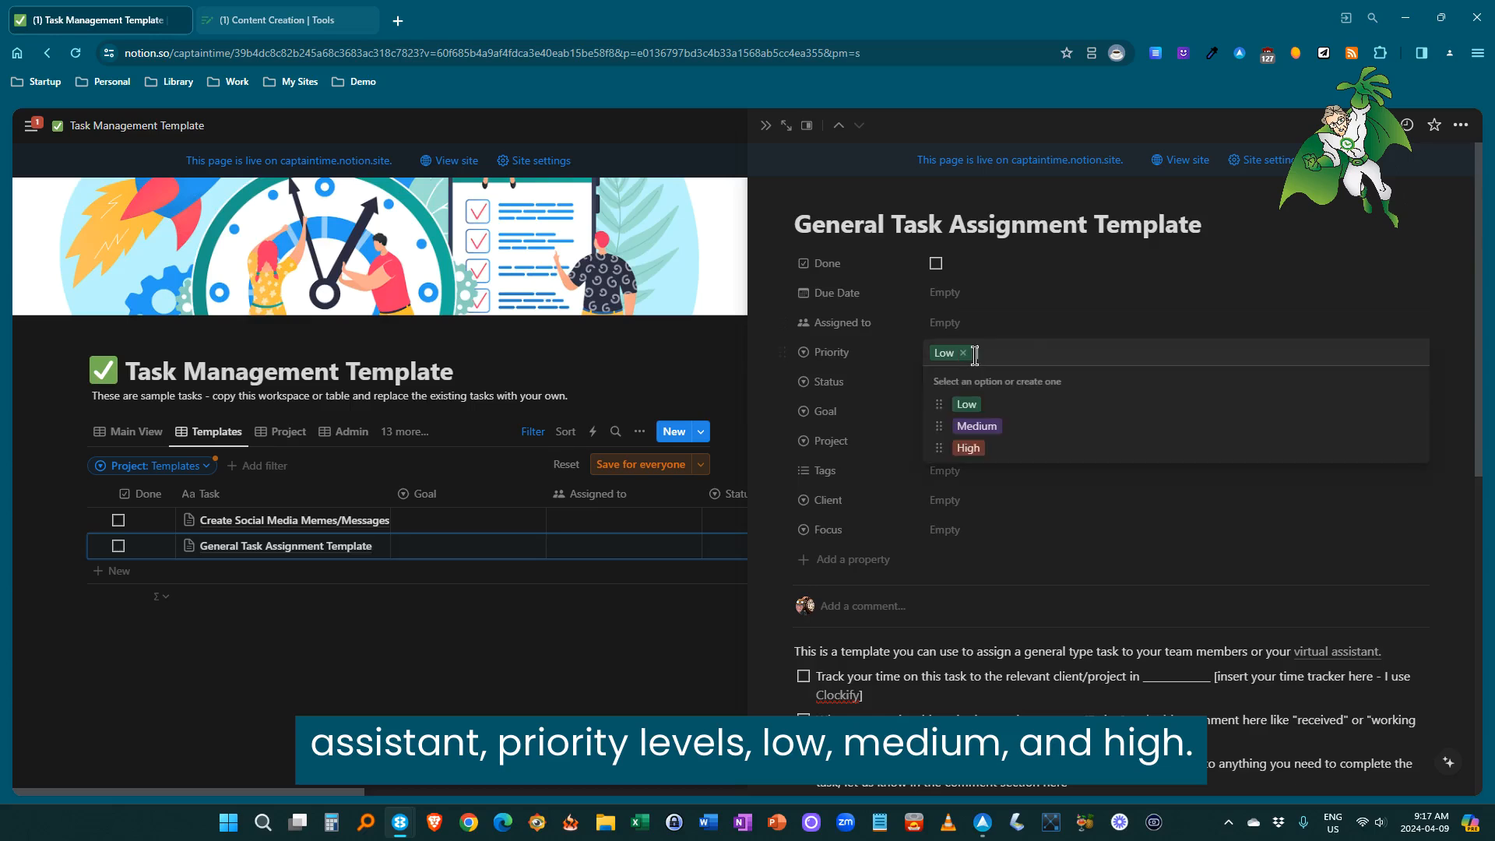
{"action": "left_click", "coordinate": [1118, 299]}
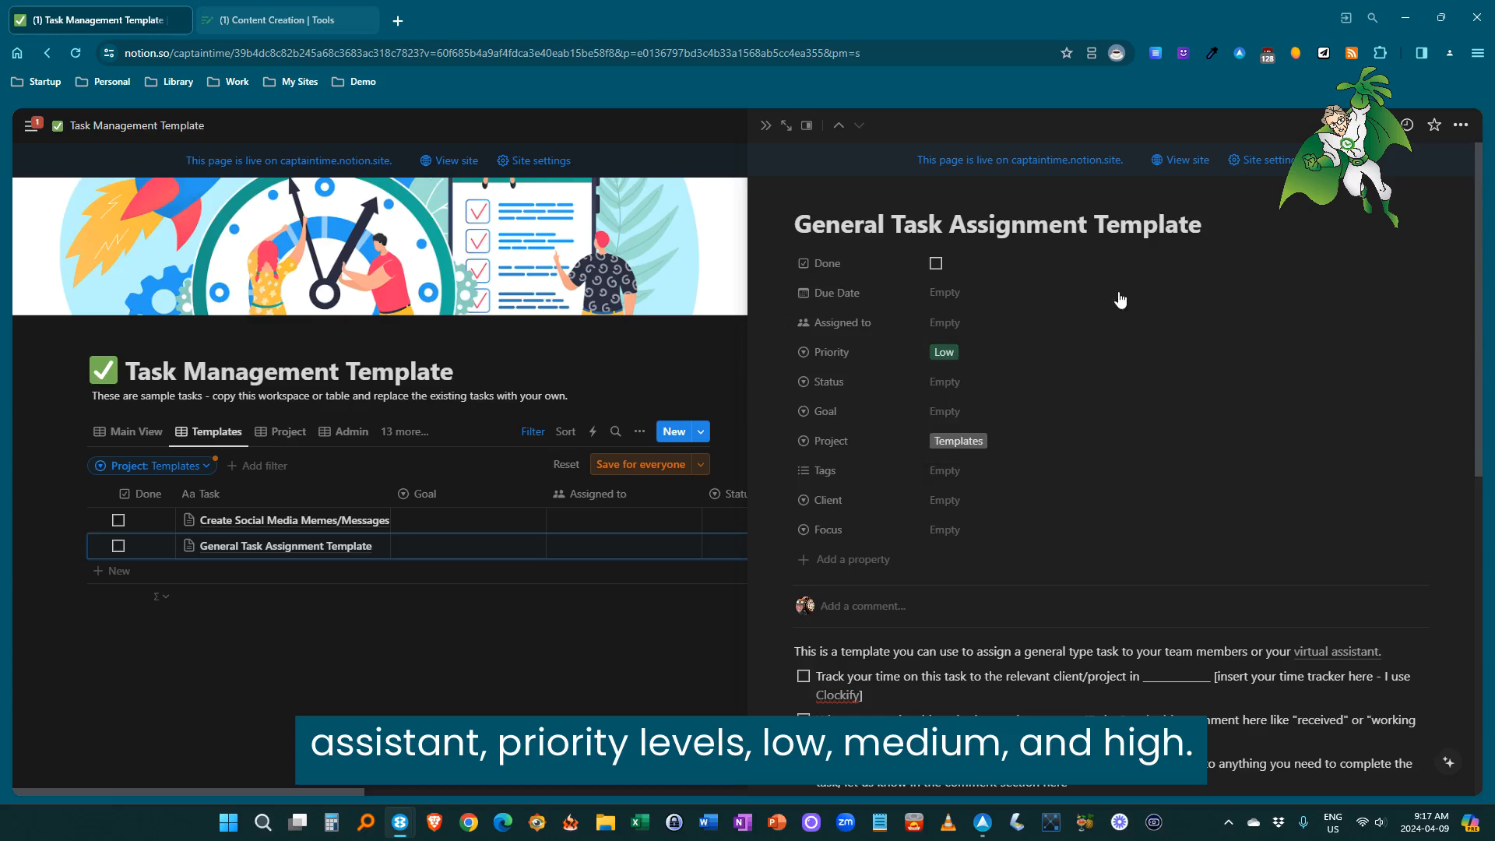
- Examine the available Status, Goal and Project options of the template, leaving each property as it is
{"action": "left_click", "coordinate": [937, 381]}
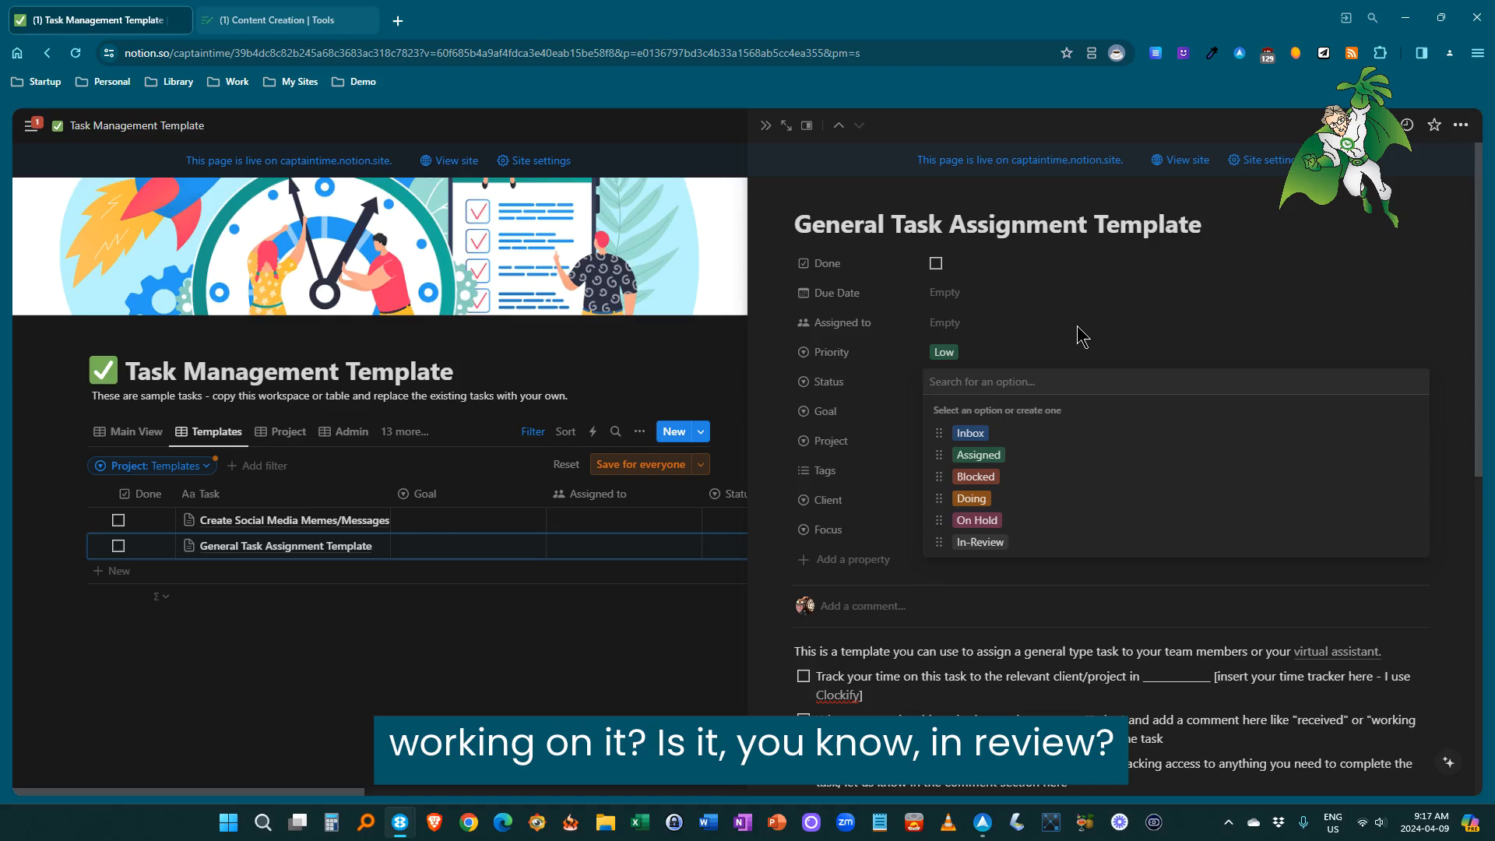
{"action": "left_click", "coordinate": [1106, 323]}
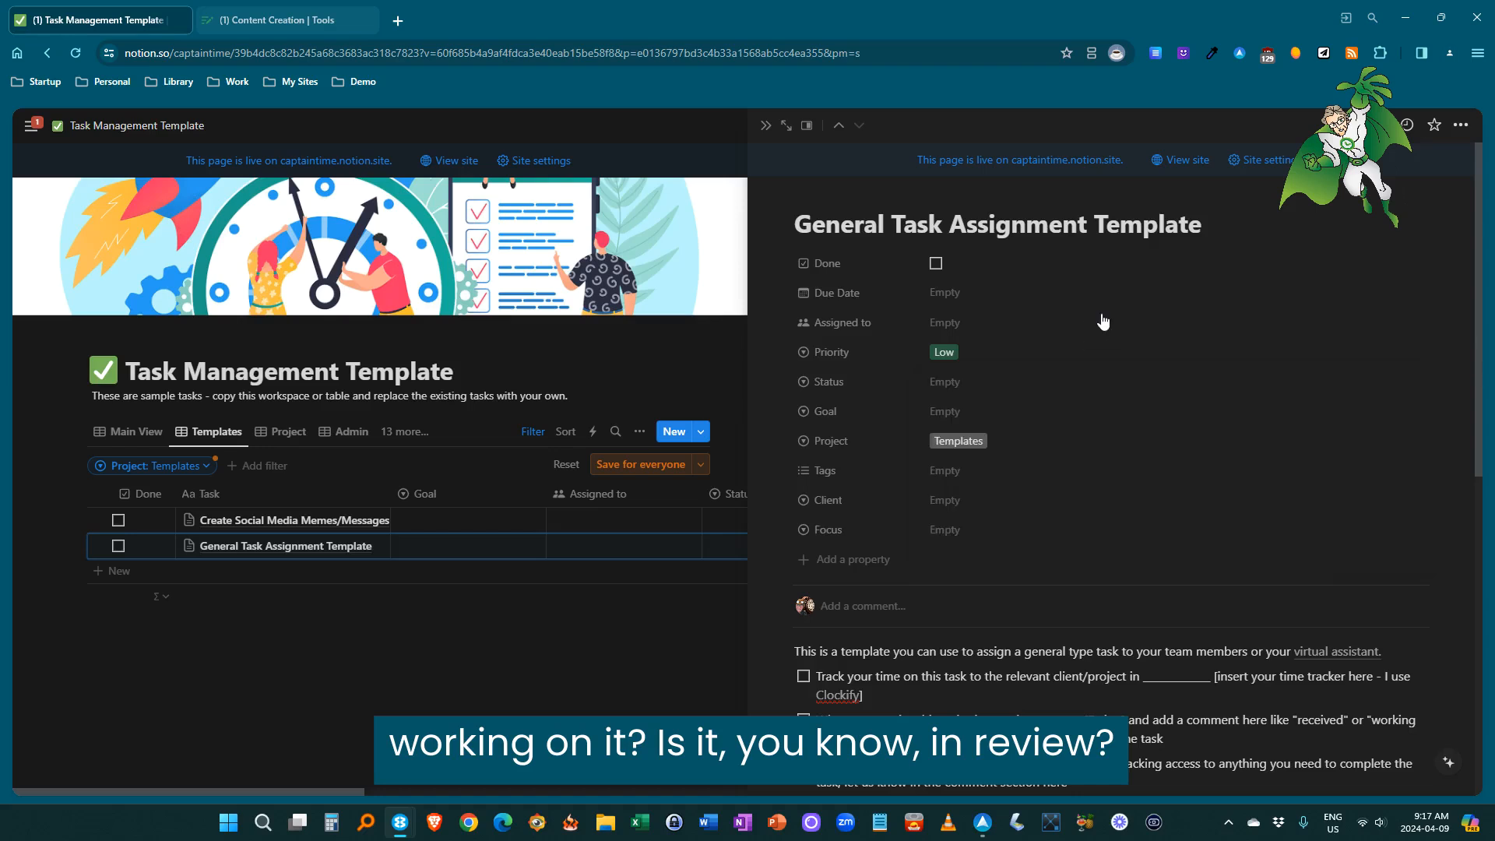
{"action": "left_click", "coordinate": [973, 411]}
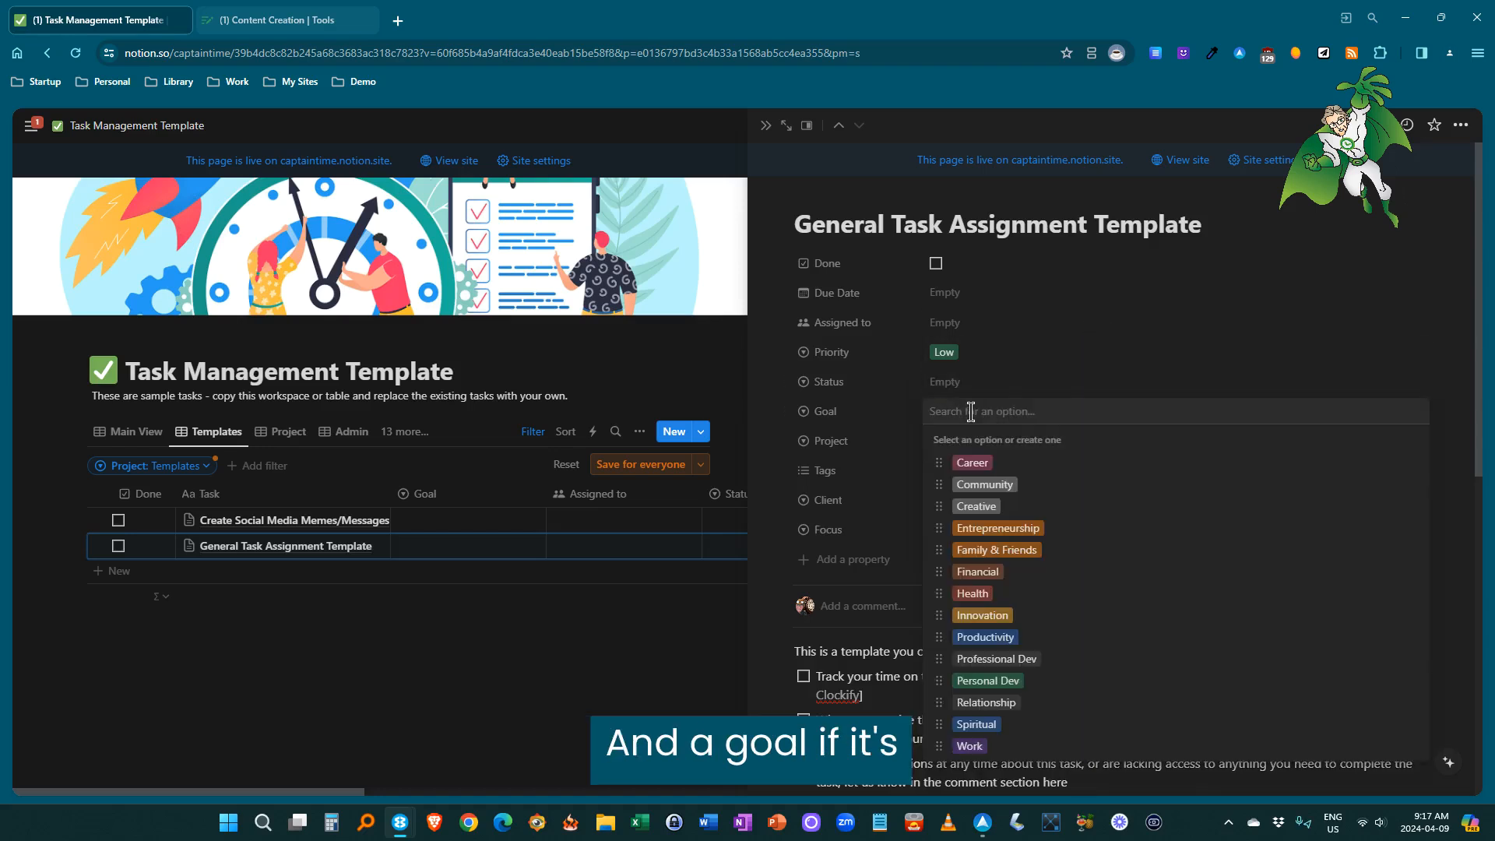
{"action": "left_click", "coordinate": [1059, 374]}
{"action": "left_click", "coordinate": [965, 441]}
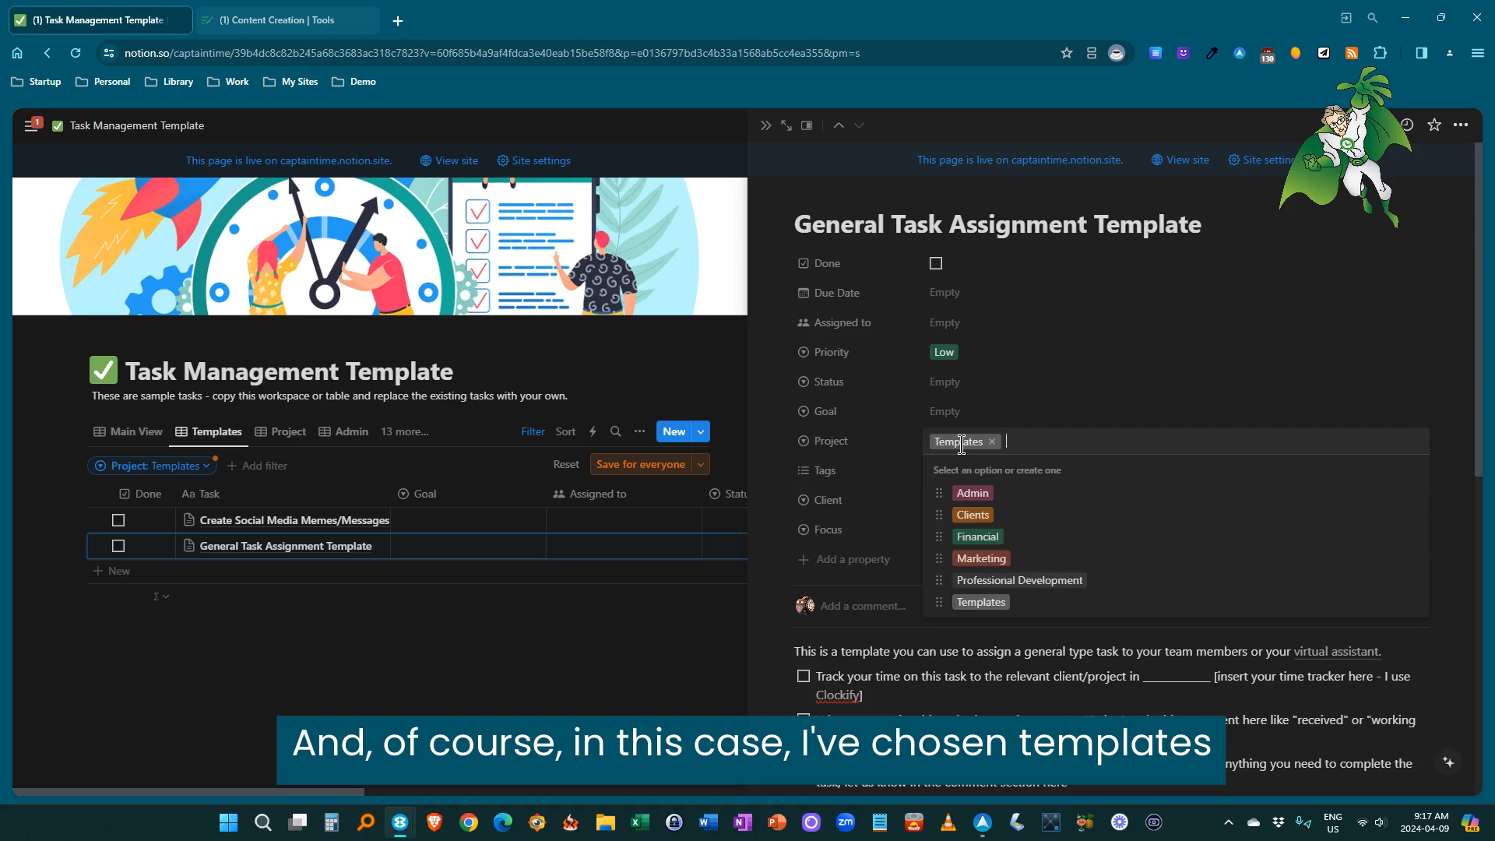
{"action": "left_click", "coordinate": [1125, 389]}
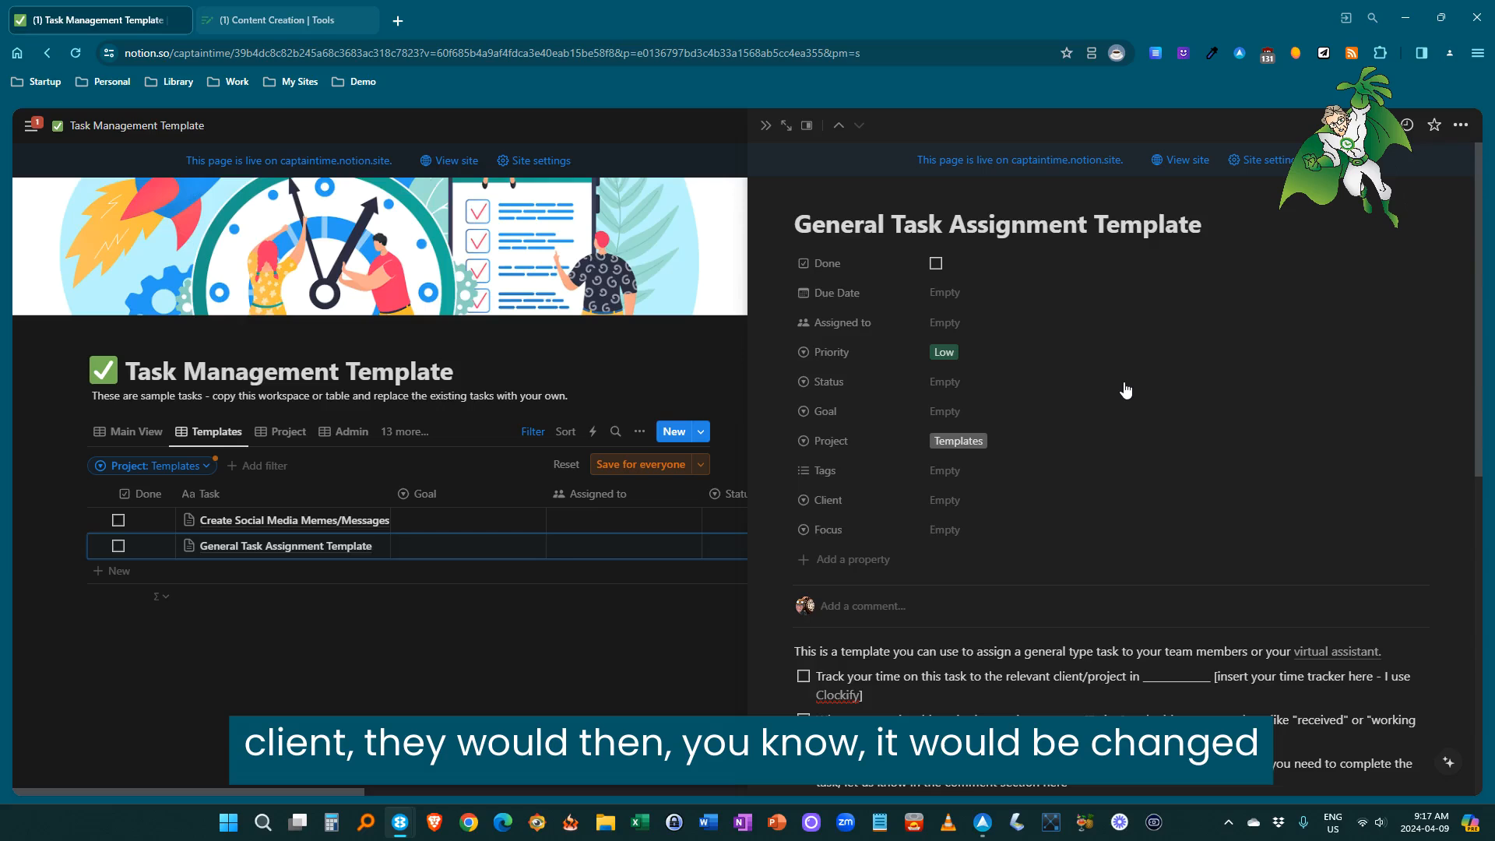
- Examine the available Tags, Client and Focus options of the template, leaving each property as it is
{"action": "left_click", "coordinate": [976, 477]}
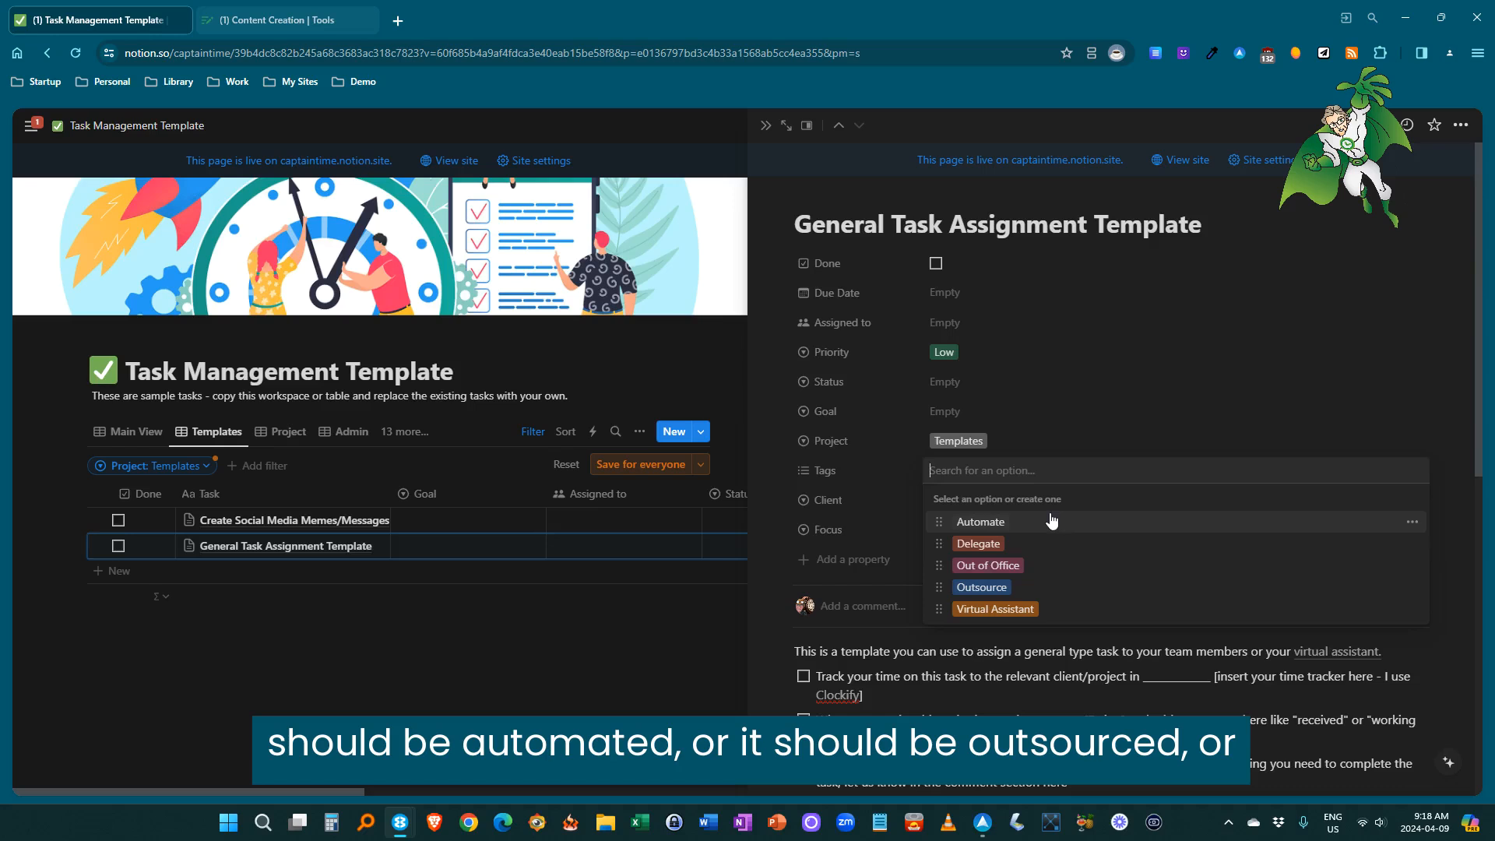
{"action": "left_click", "coordinate": [1084, 427]}
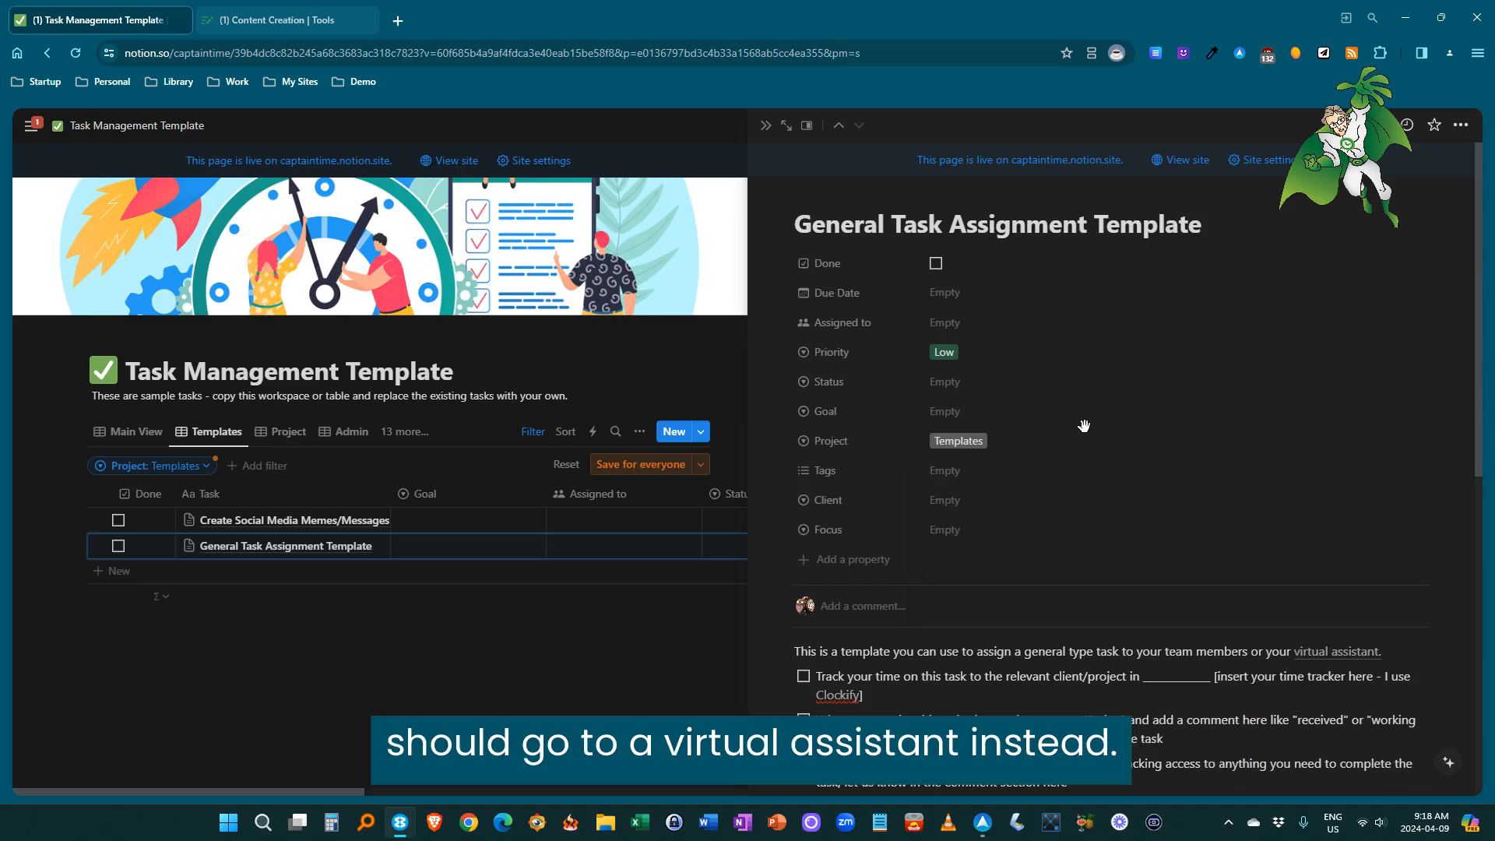
{"action": "left_click", "coordinate": [965, 503]}
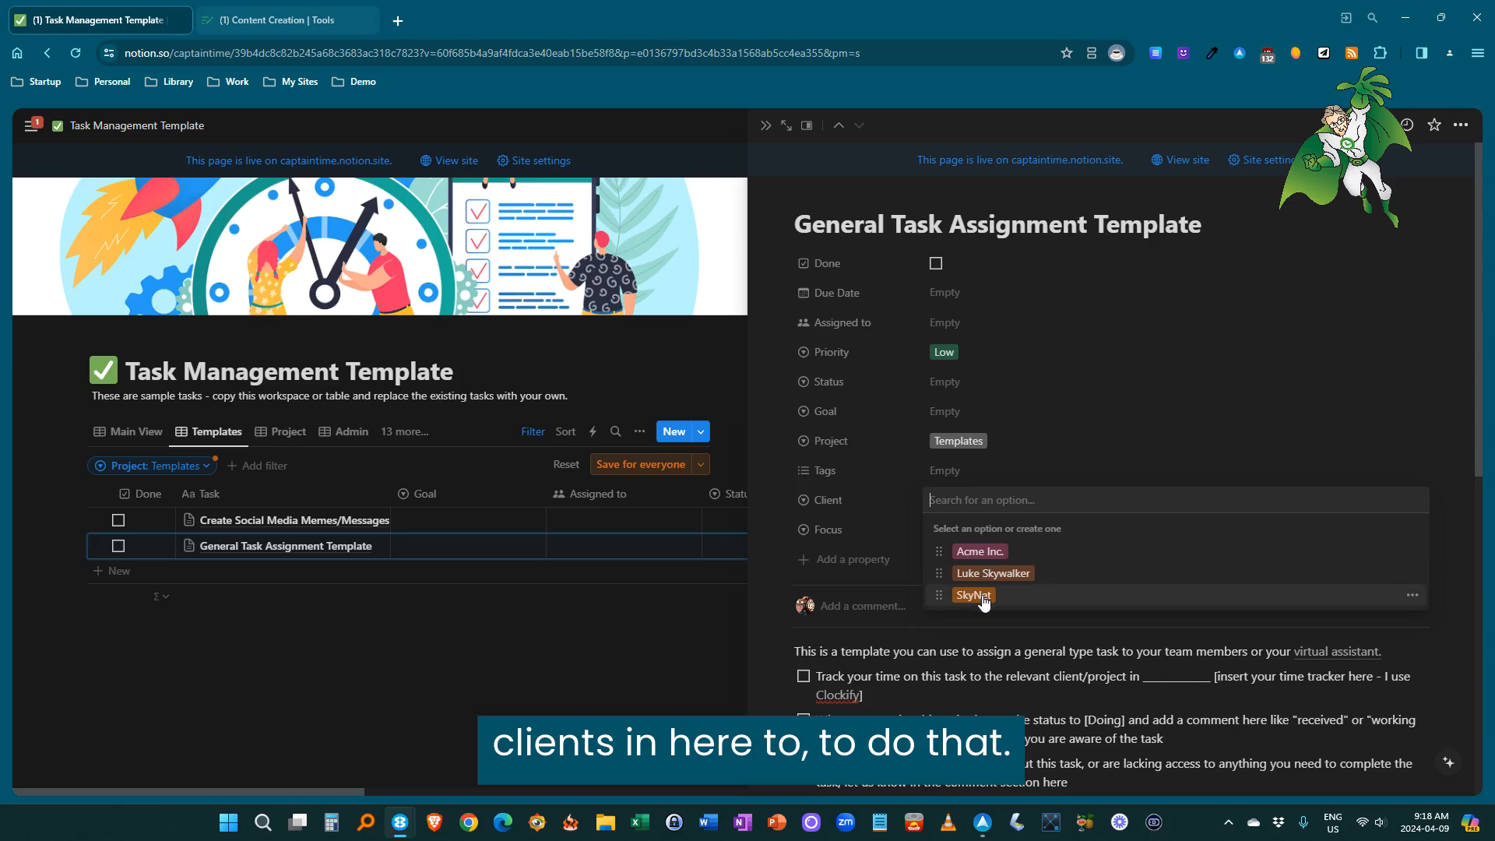
{"action": "left_click", "coordinate": [1106, 464]}
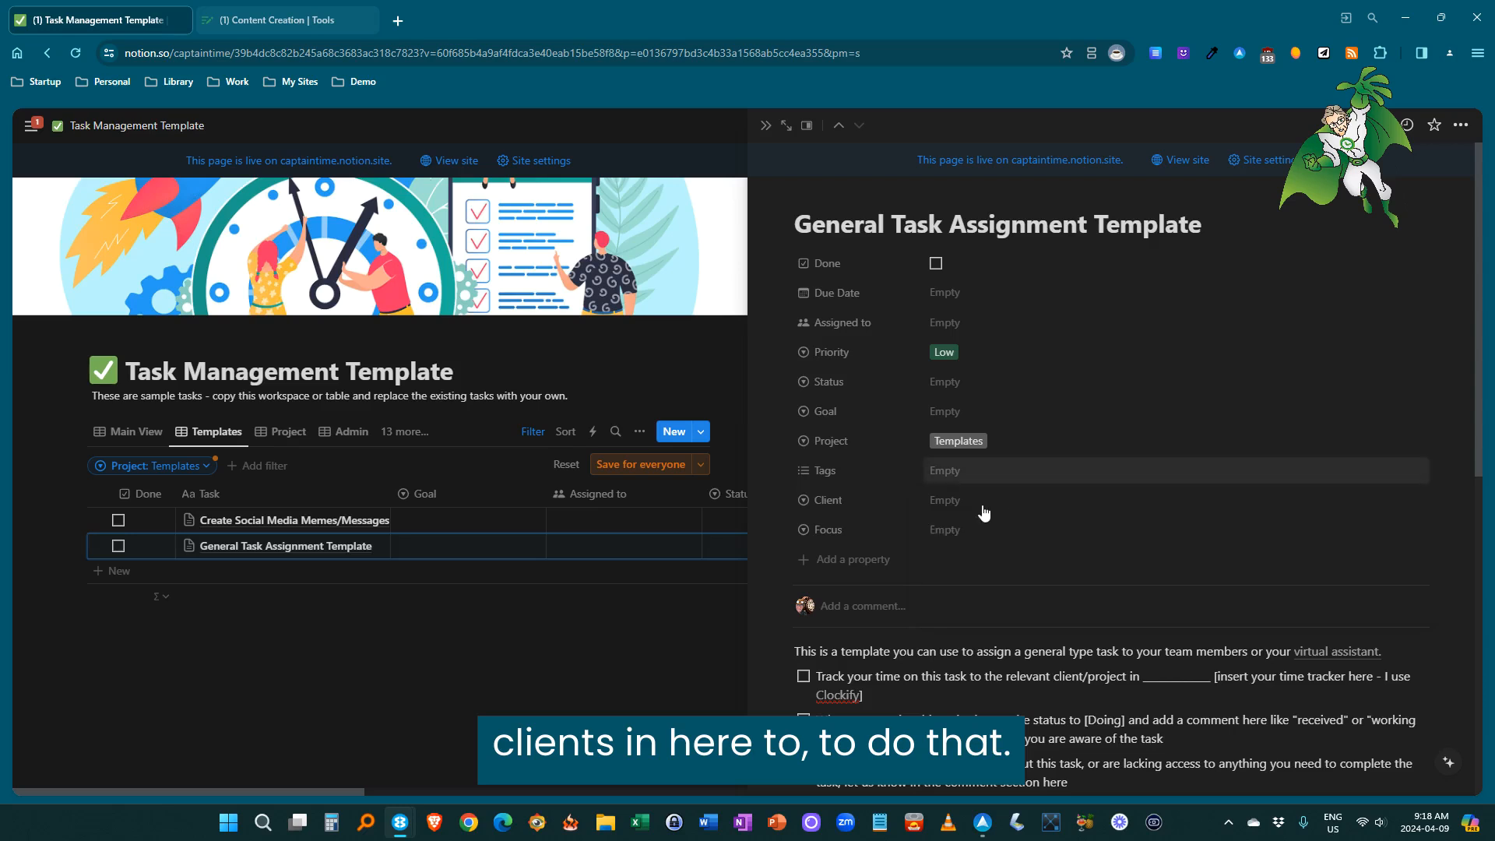
{"action": "left_click", "coordinate": [942, 532]}
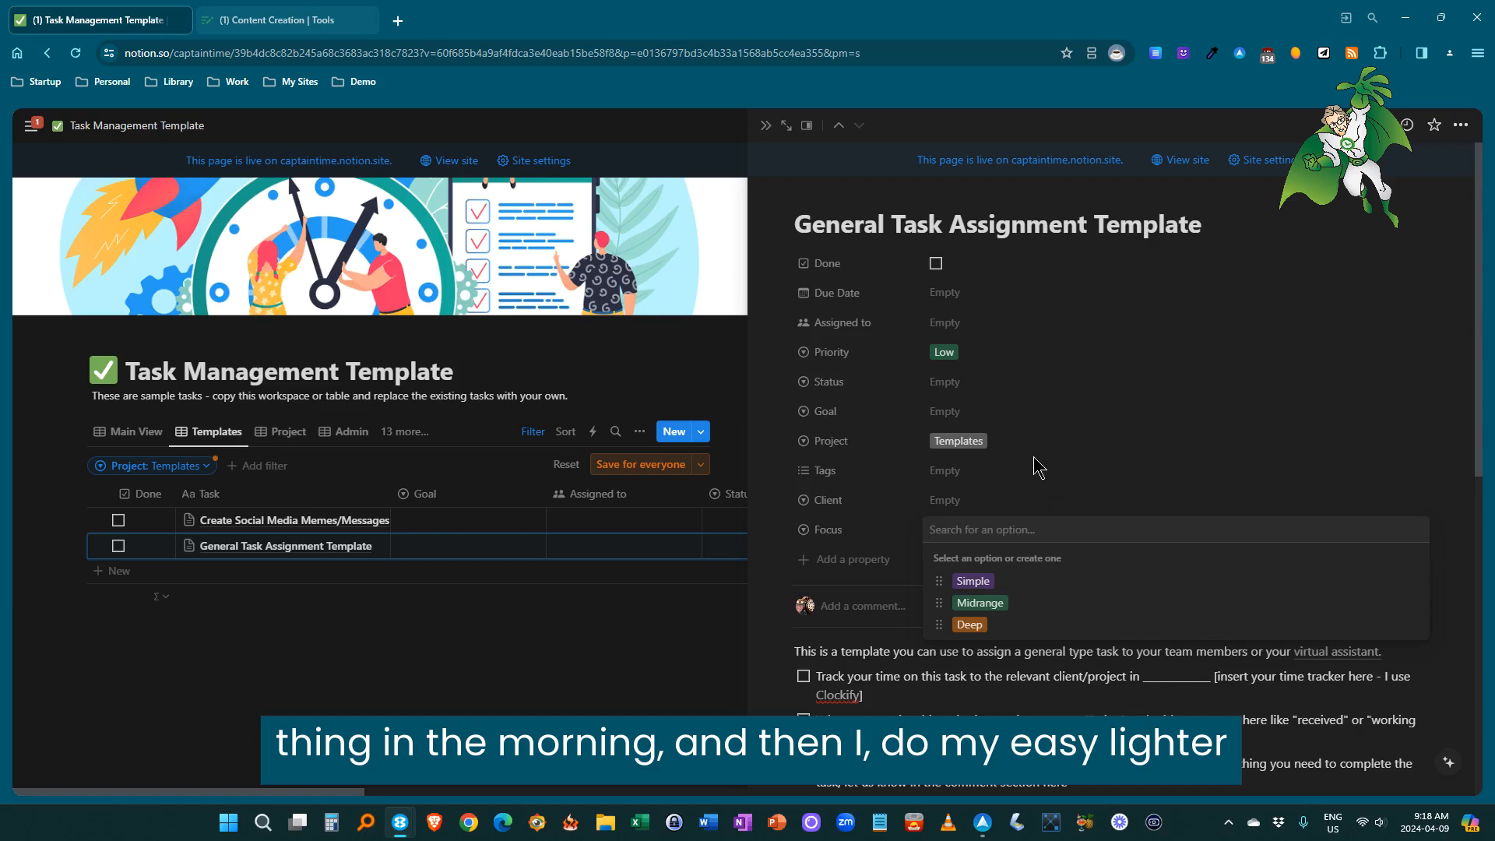
{"action": "left_click", "coordinate": [775, 592]}
- Tick the time-tracking to-do in the template's checklist and clear it again
{"action": "scroll", "coordinate": [1064, 545], "scroll_direction": "down", "scroll_amount": 4}
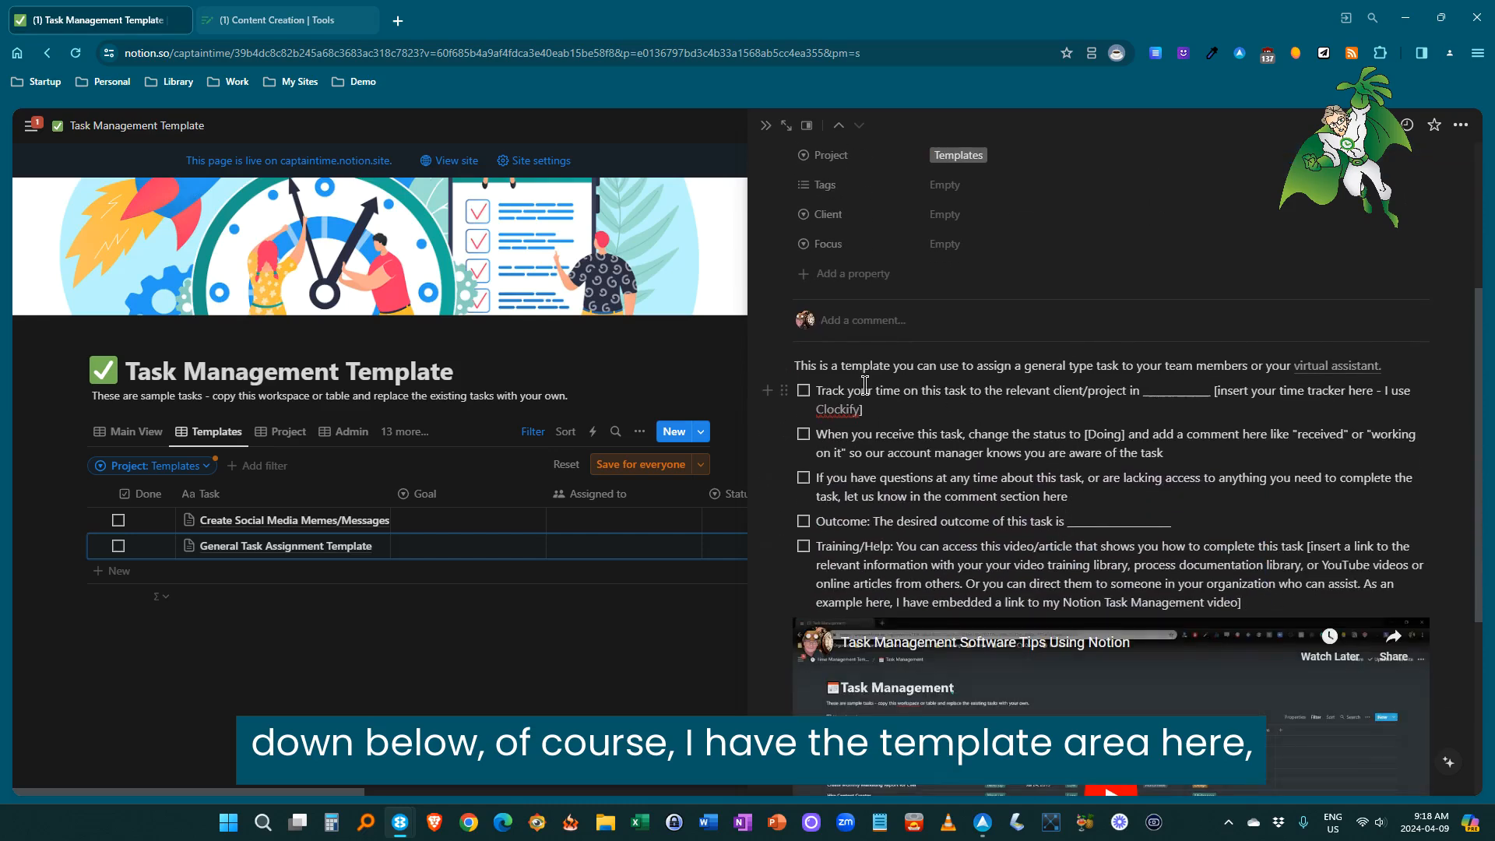
{"action": "left_click", "coordinate": [804, 391]}
{"action": "left_click", "coordinate": [804, 392]}
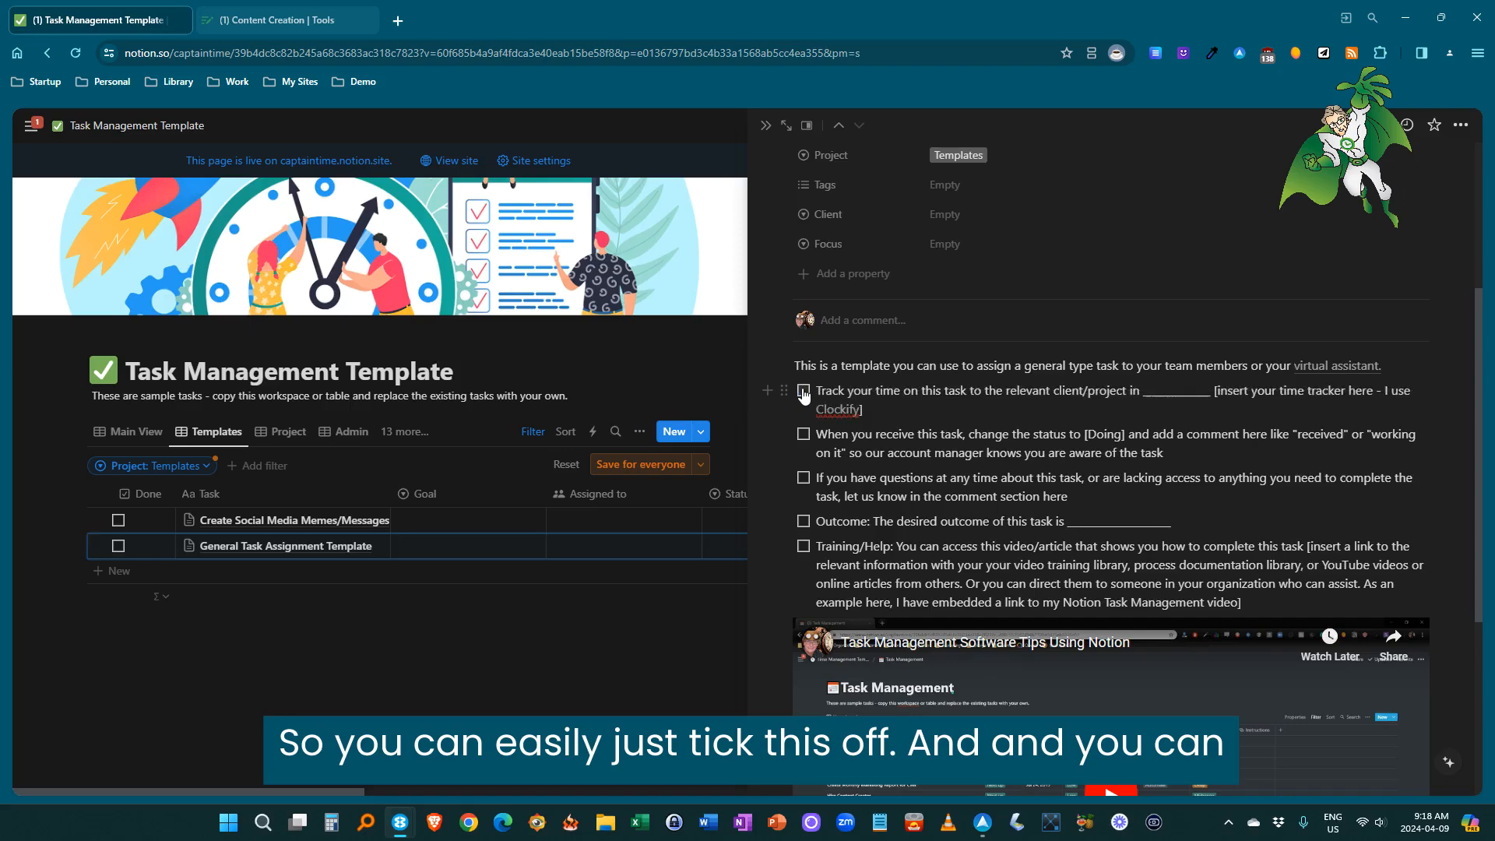
- View the block types that the time-tracking to-do can be turned into, and close the choices without converting it
{"action": "left_click", "coordinate": [785, 395]}
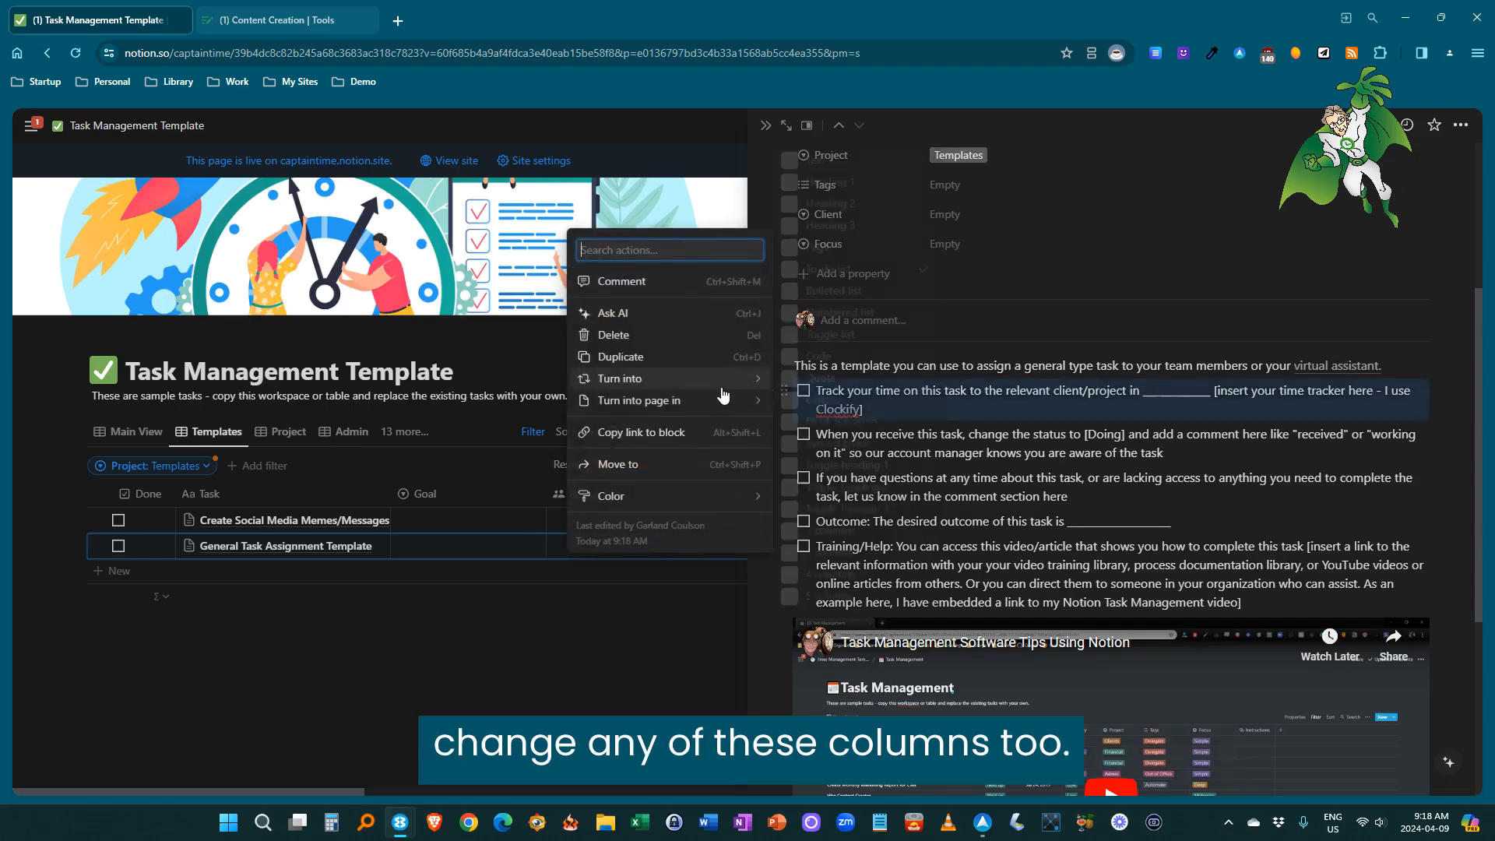
{"action": "mouse_move", "coordinate": [755, 379]}
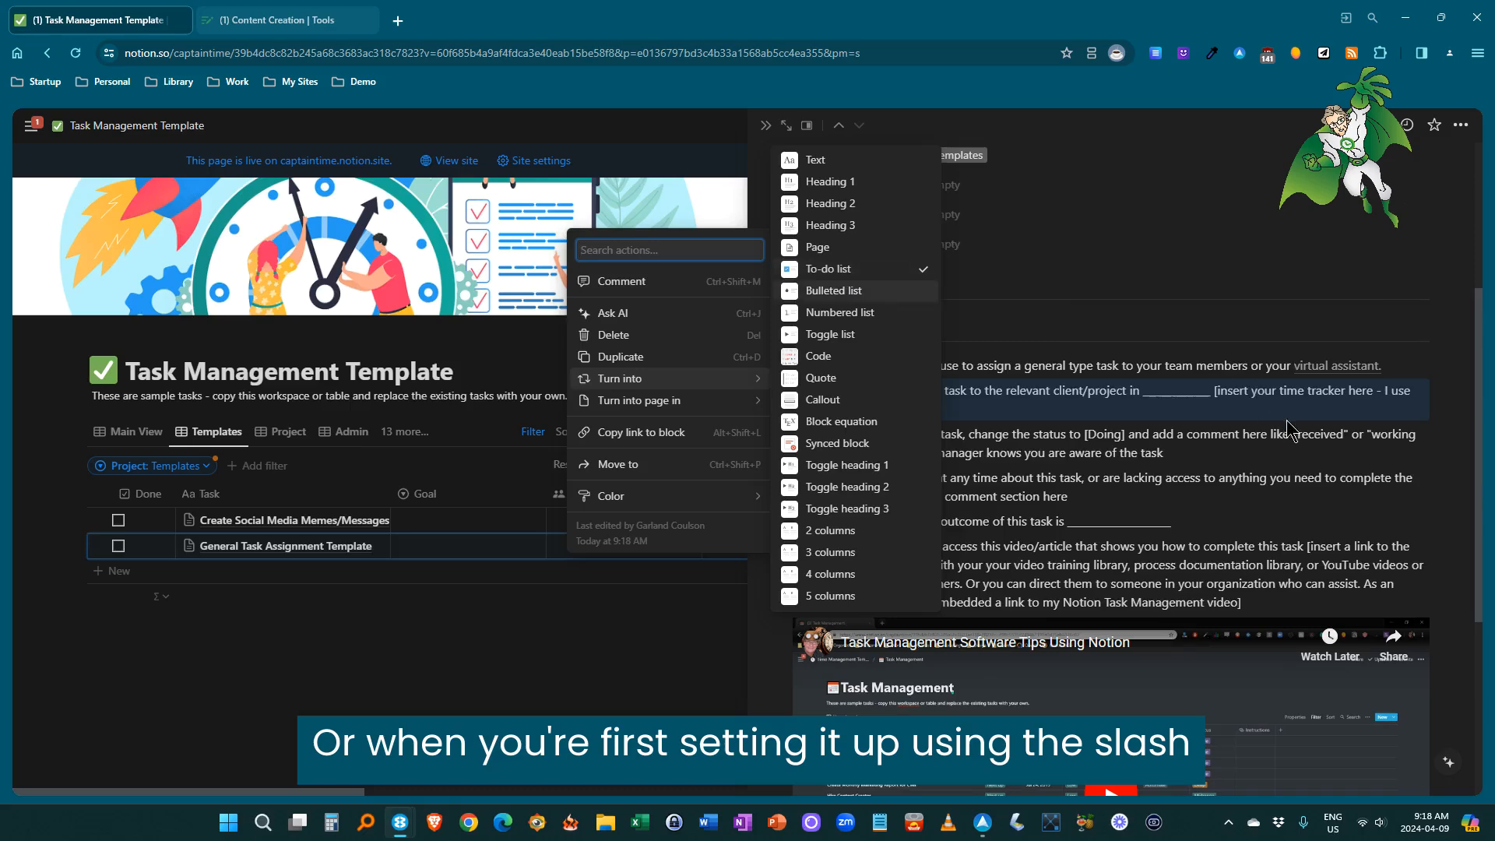
{"action": "left_click", "coordinate": [1137, 416]}
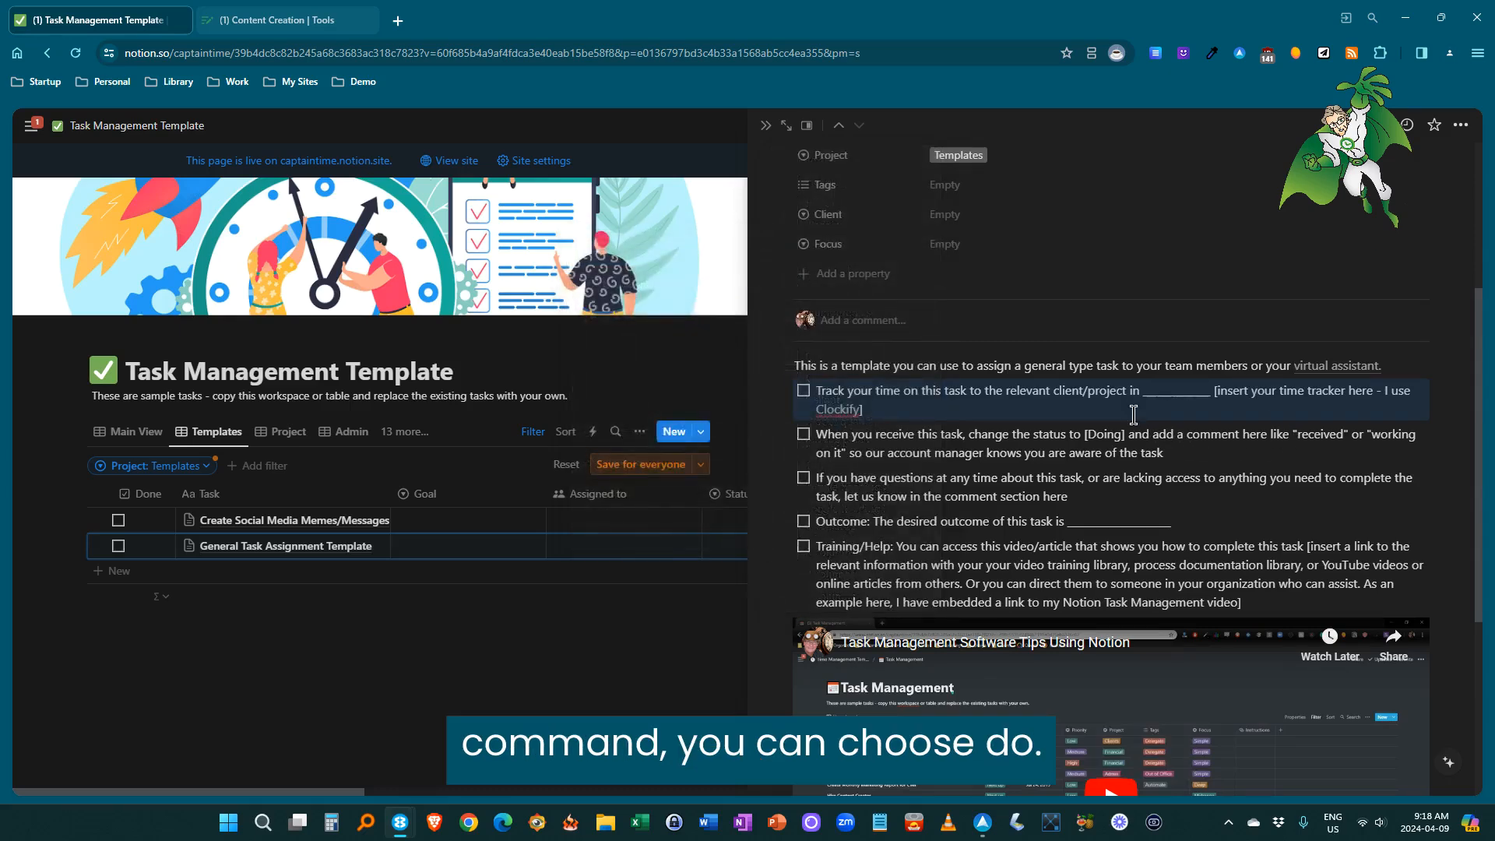
{"action": "left_click", "coordinate": [991, 413]}
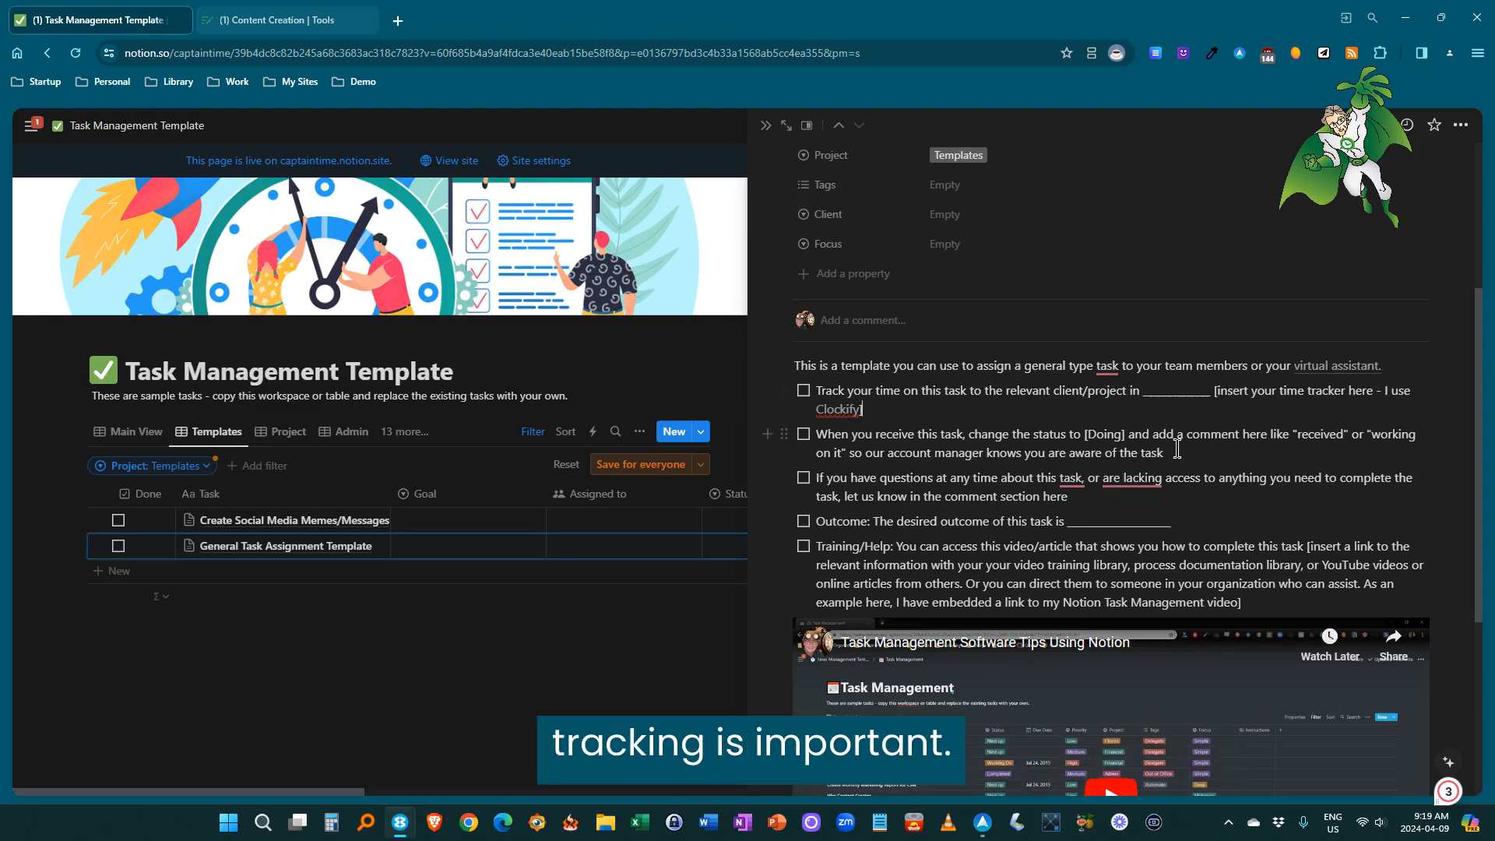
- Review the checklist items on acknowledging the task and asking questions, and open the task's comment field
{"action": "scroll", "coordinate": [1177, 449], "scroll_direction": "down", "scroll_amount": 1}
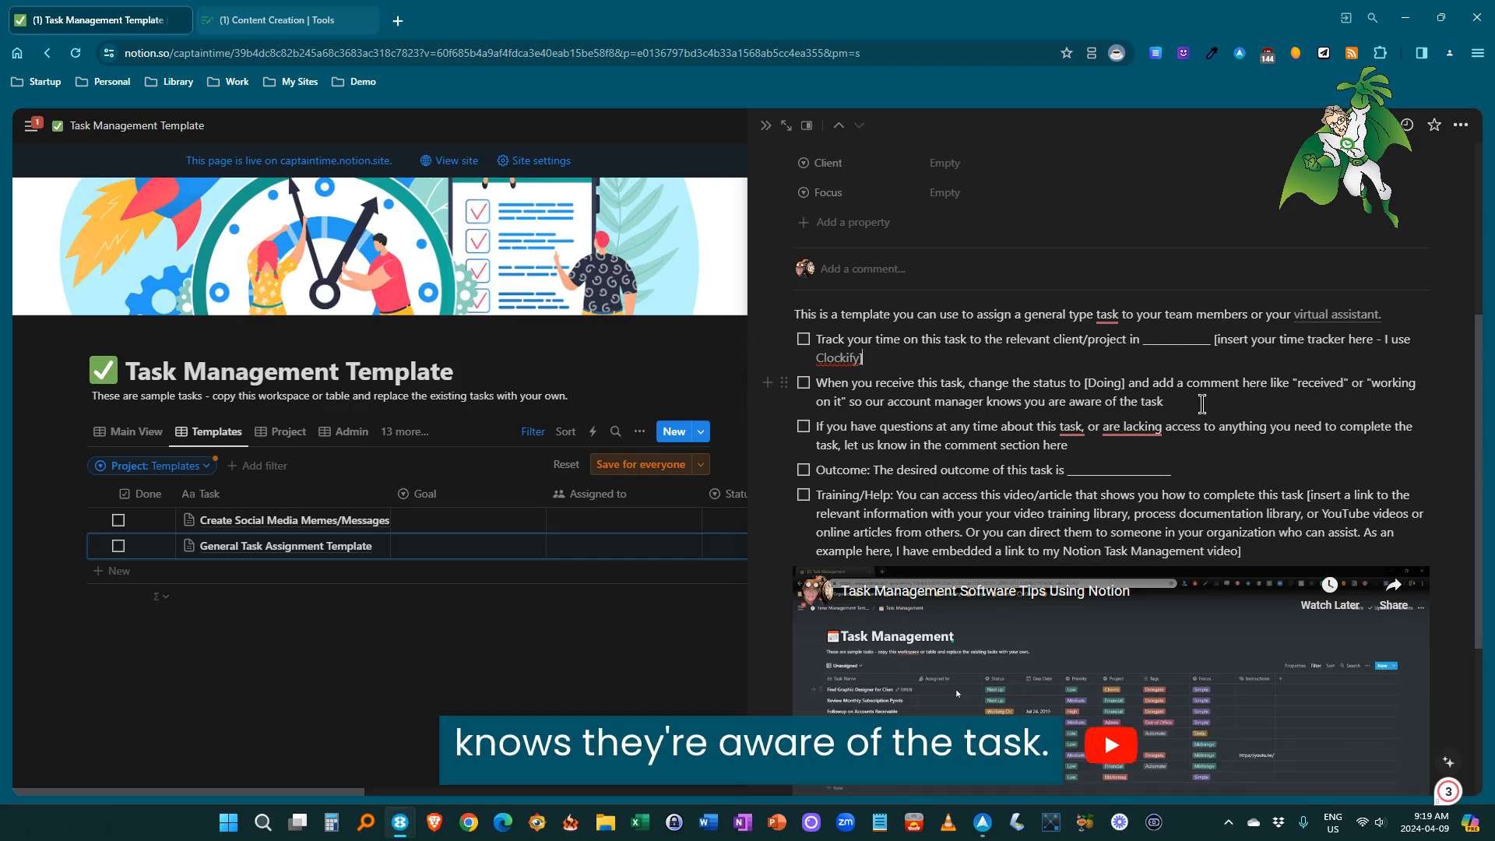
{"action": "scroll", "coordinate": [1179, 418], "scroll_direction": "down", "scroll_amount": 1}
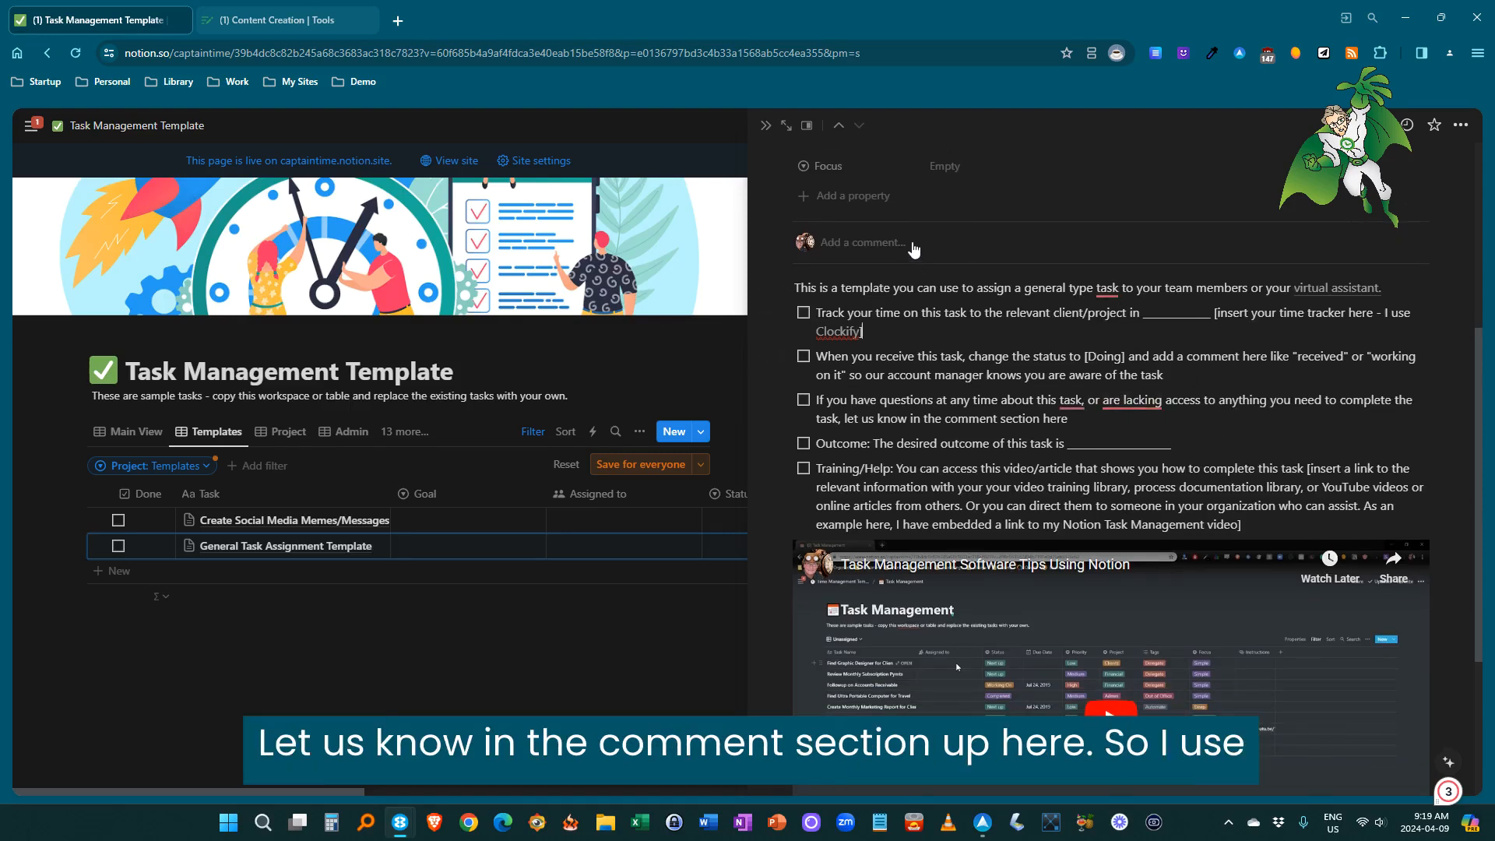
{"action": "left_click", "coordinate": [912, 242]}
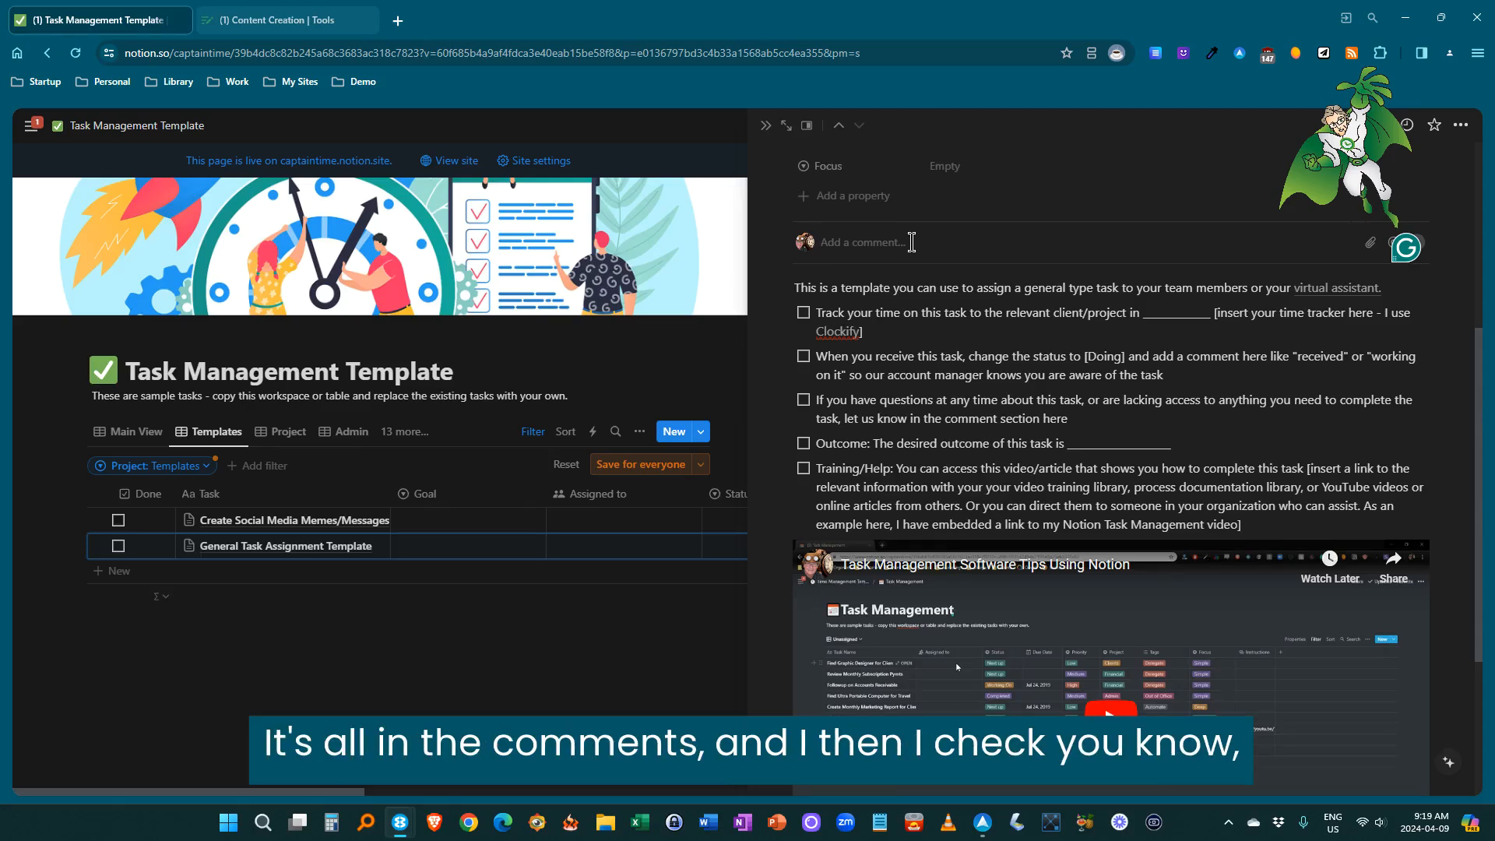
{"action": "left_click", "coordinate": [911, 242]}
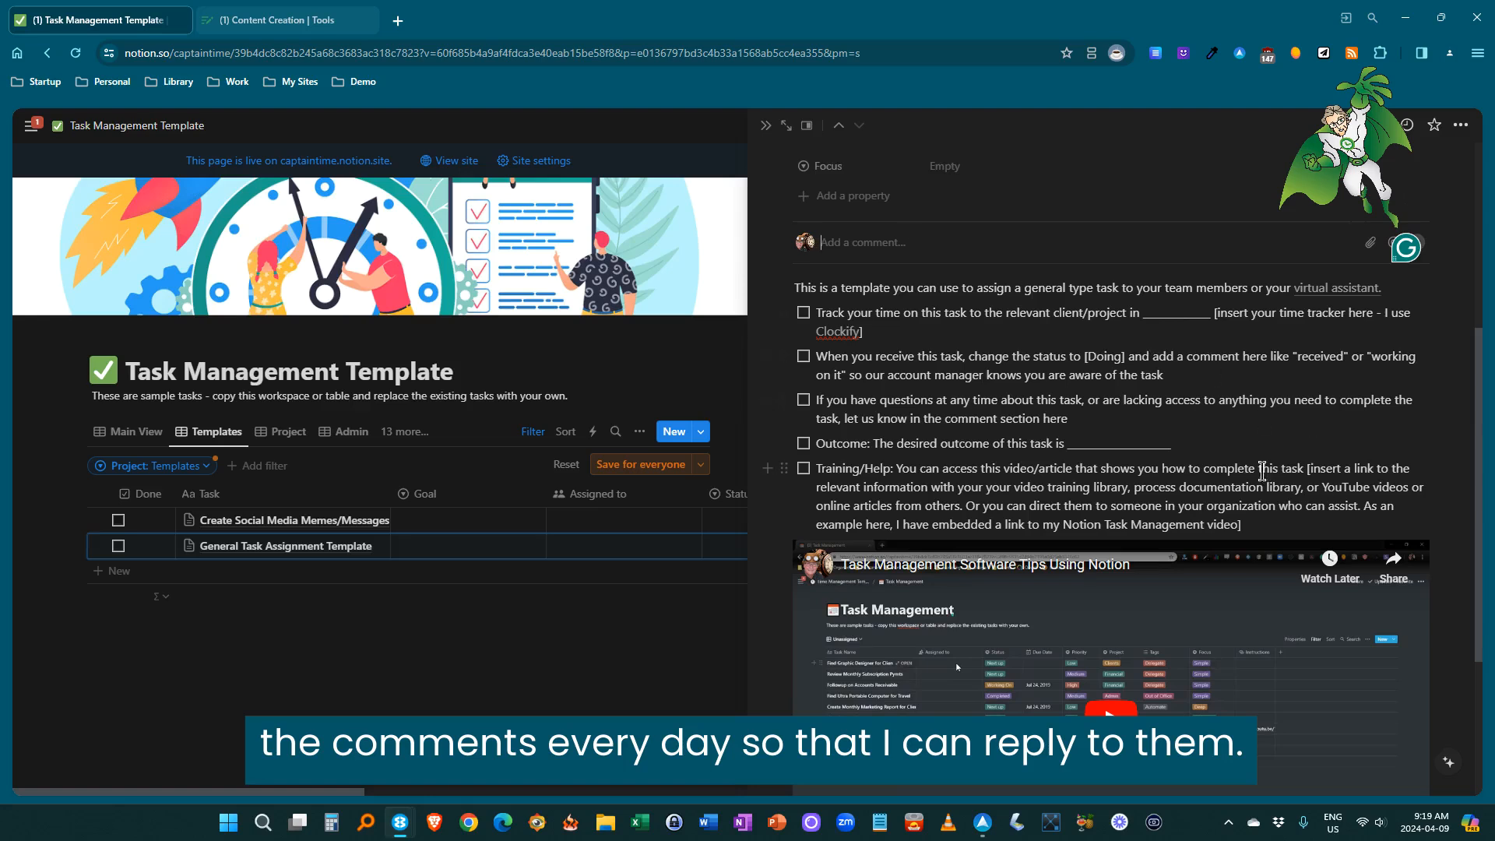
- Examine the desired outcome, the training help with its embedded video, and the task completion item in the checklist
{"action": "scroll", "coordinate": [1243, 454], "scroll_direction": "down", "scroll_amount": 1}
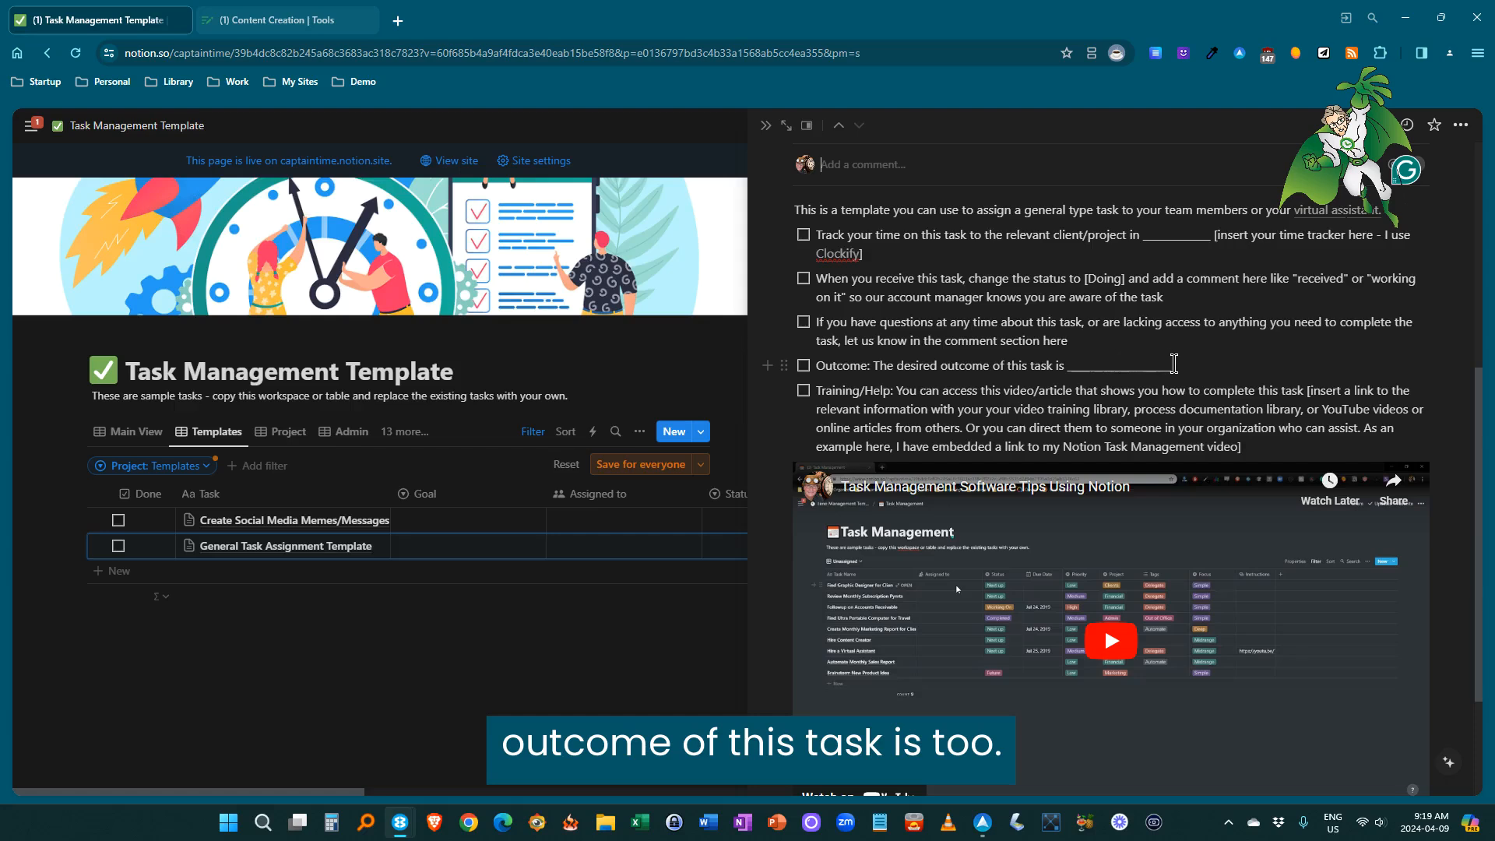
{"action": "left_click_drag", "start_coordinate": [1173, 365], "coordinate": [874, 372]}
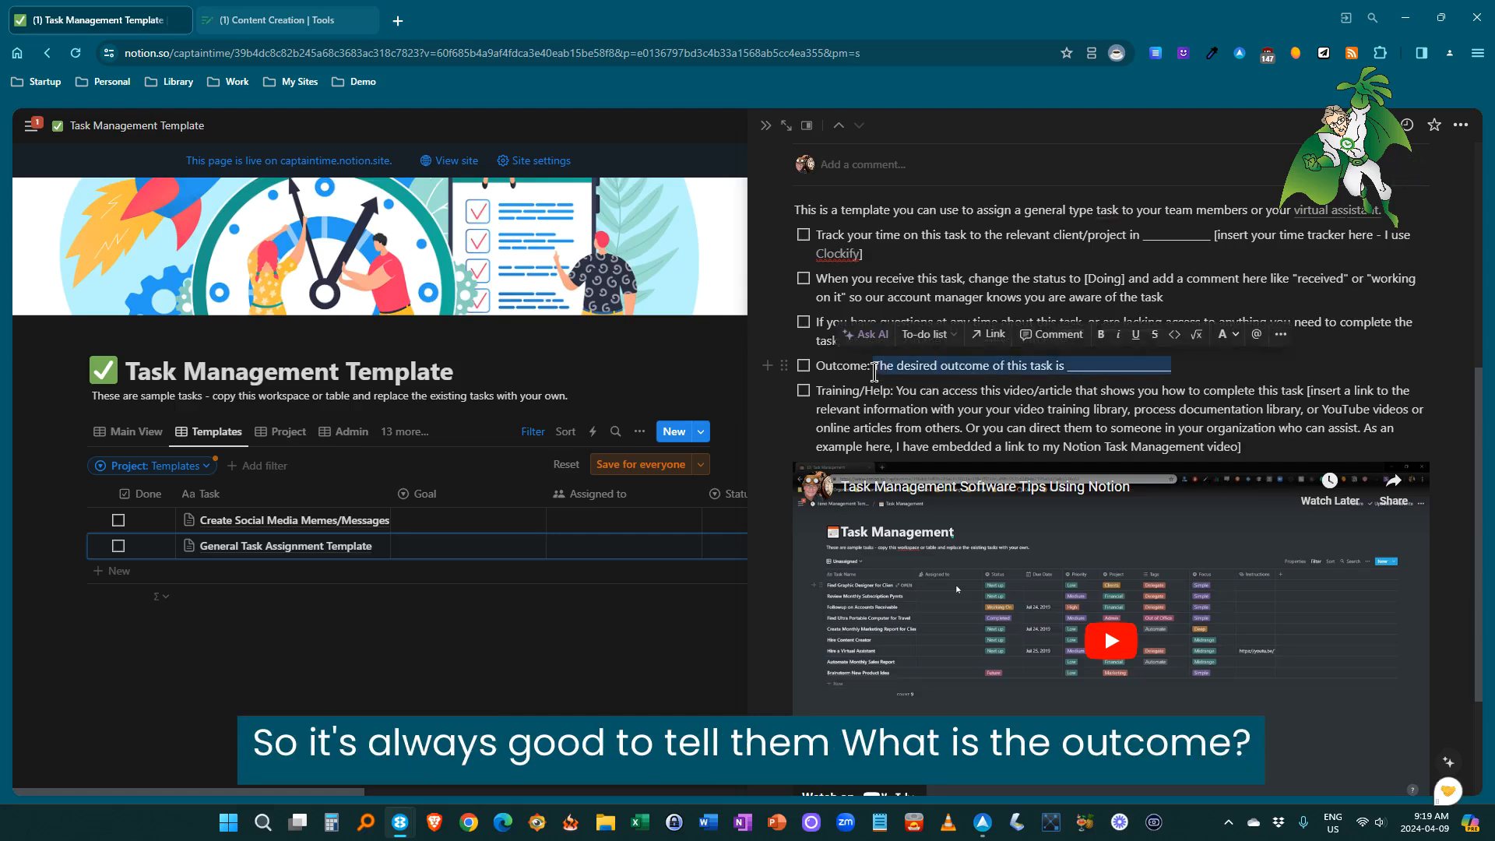
{"action": "left_click", "coordinate": [1213, 374]}
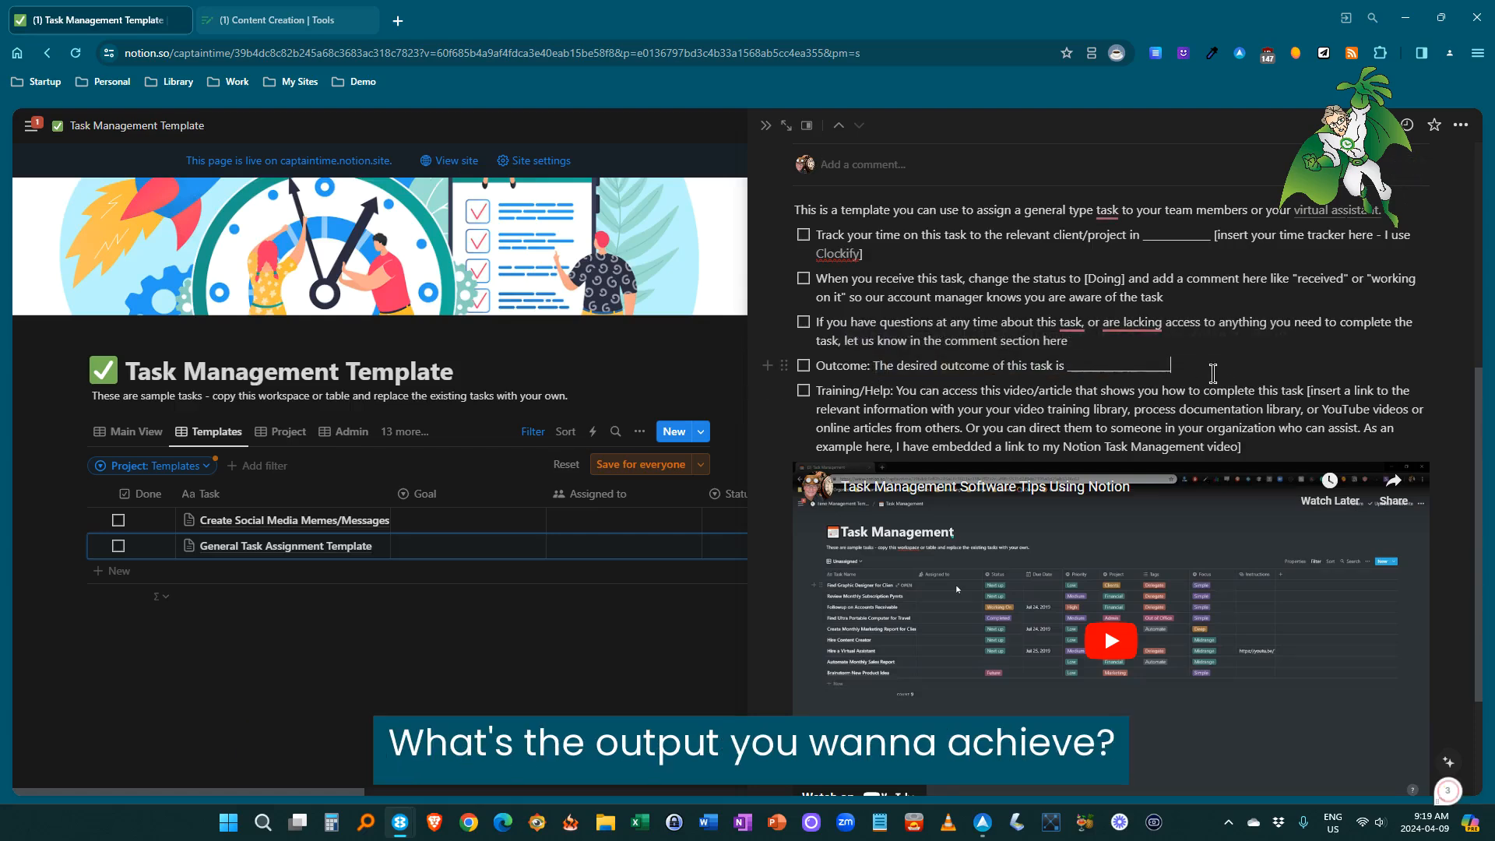
{"action": "scroll", "coordinate": [1143, 387], "scroll_direction": "down", "scroll_amount": 1}
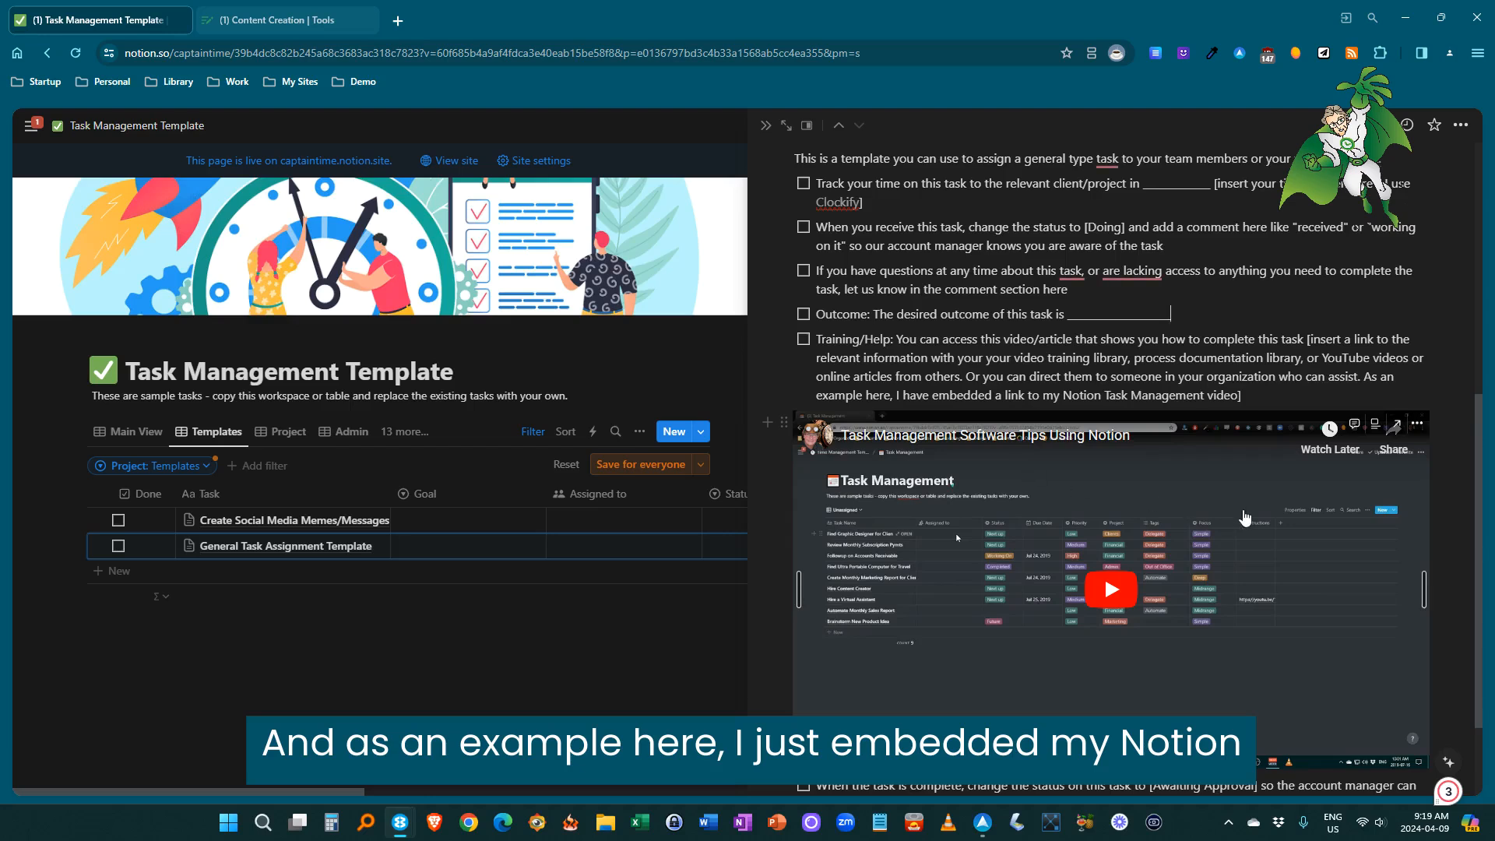
{"action": "scroll", "coordinate": [1245, 518], "scroll_direction": "down", "scroll_amount": 2}
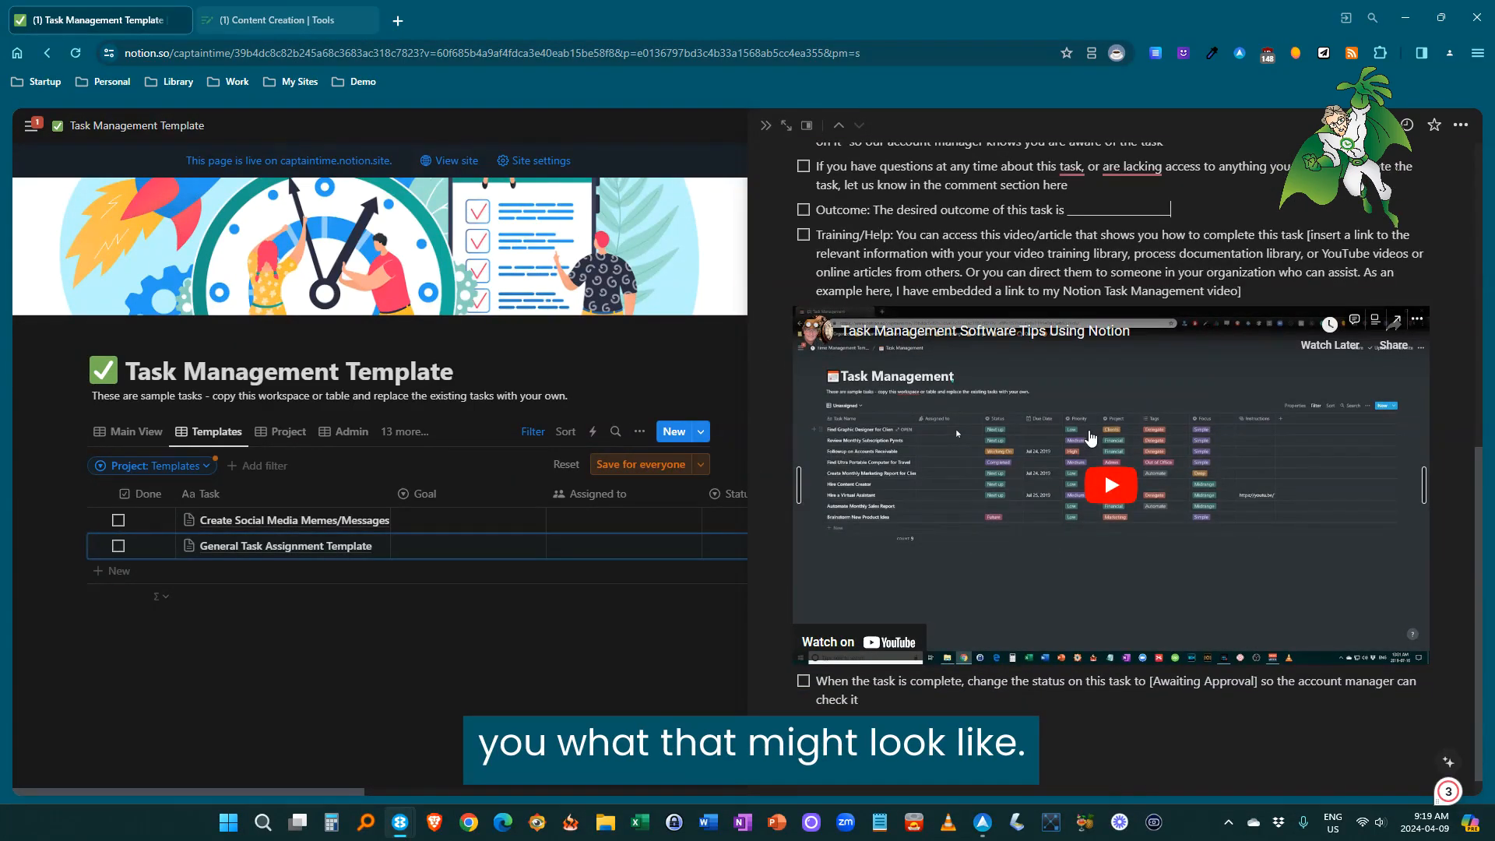
{"action": "scroll", "coordinate": [860, 668], "scroll_direction": "down", "scroll_amount": 1}
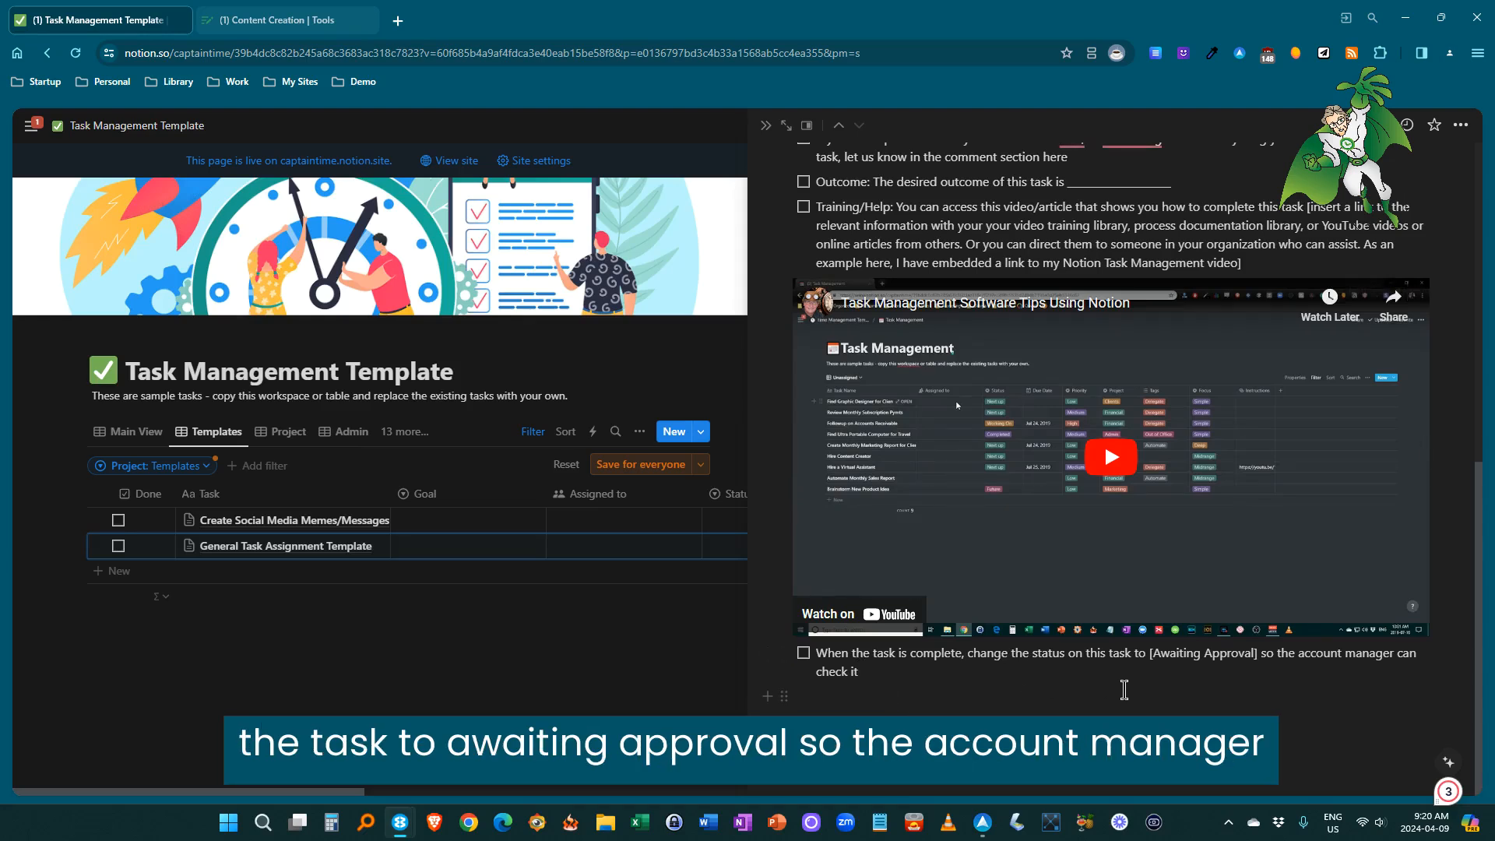
{"action": "scroll", "coordinate": [1047, 644], "scroll_direction": "up", "scroll_amount": 4}
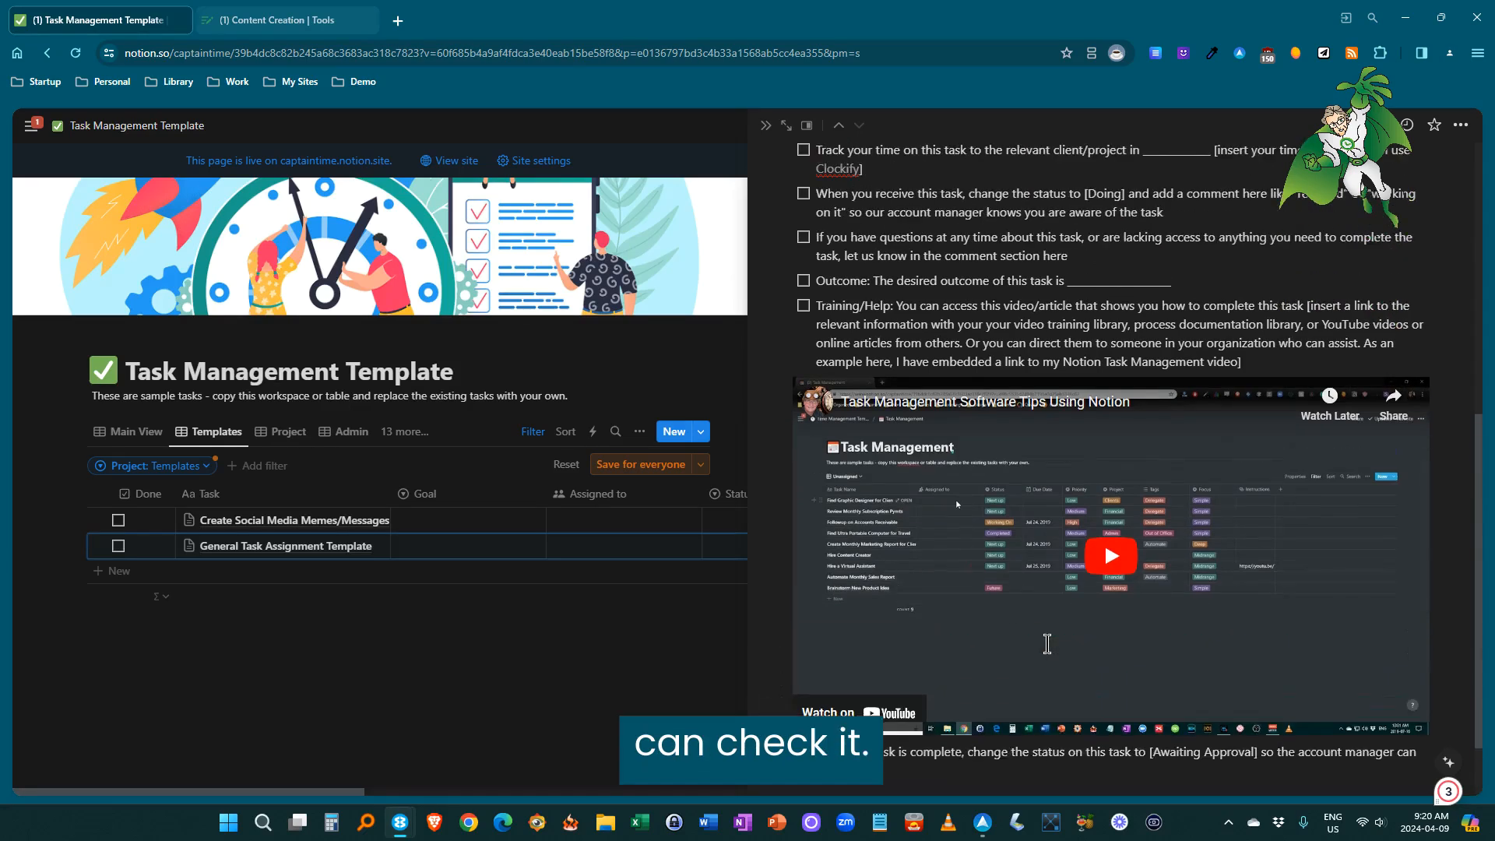
- Close the open template page and duplicate the General Task Assignment Template task in the Templates view
{"action": "scroll", "coordinate": [1047, 643], "scroll_direction": "up", "scroll_amount": 3}
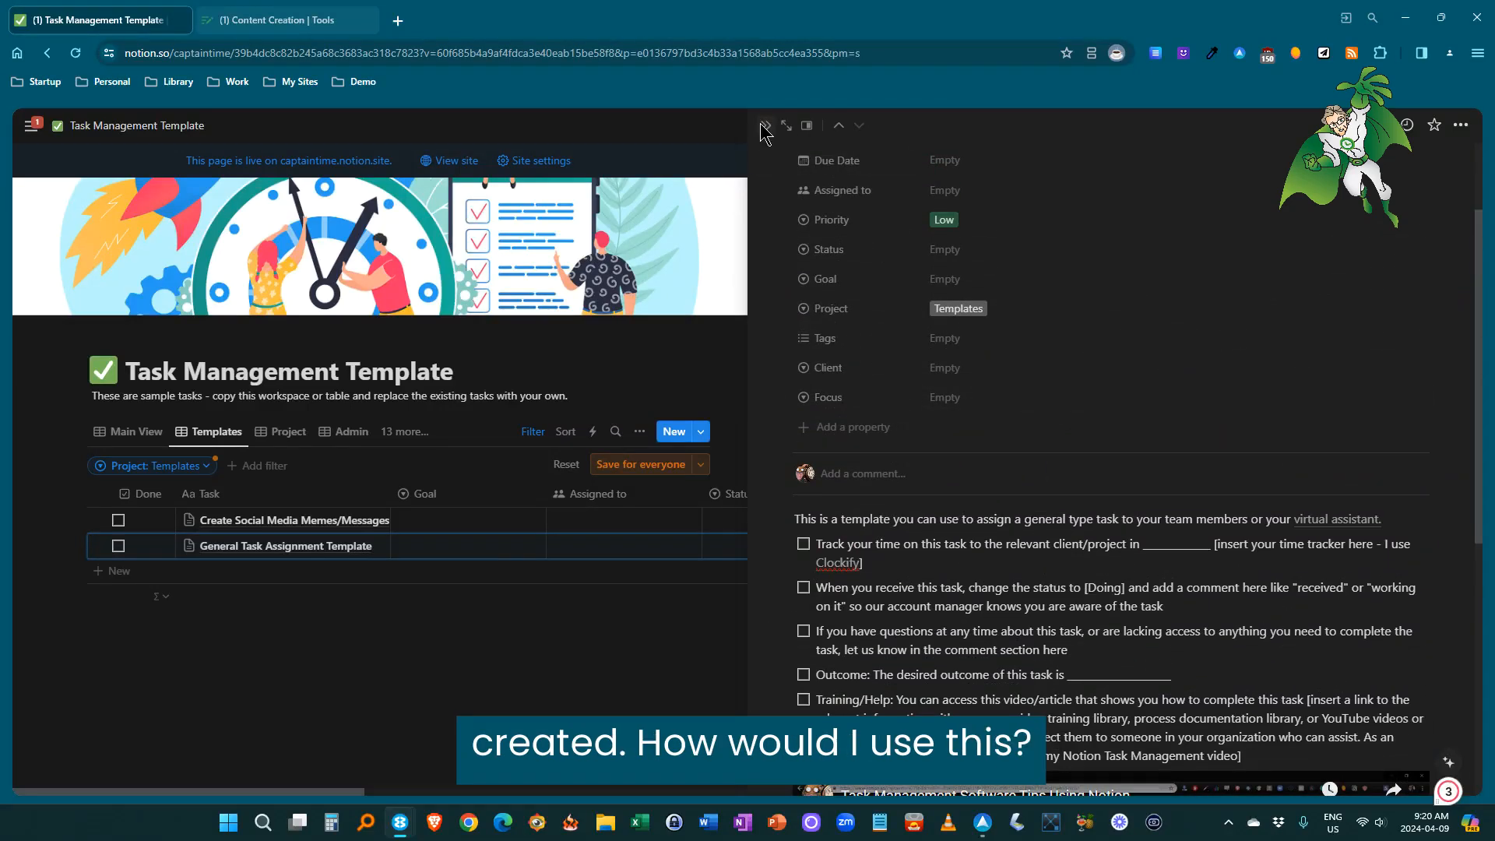
{"action": "key", "text": "Escape"}
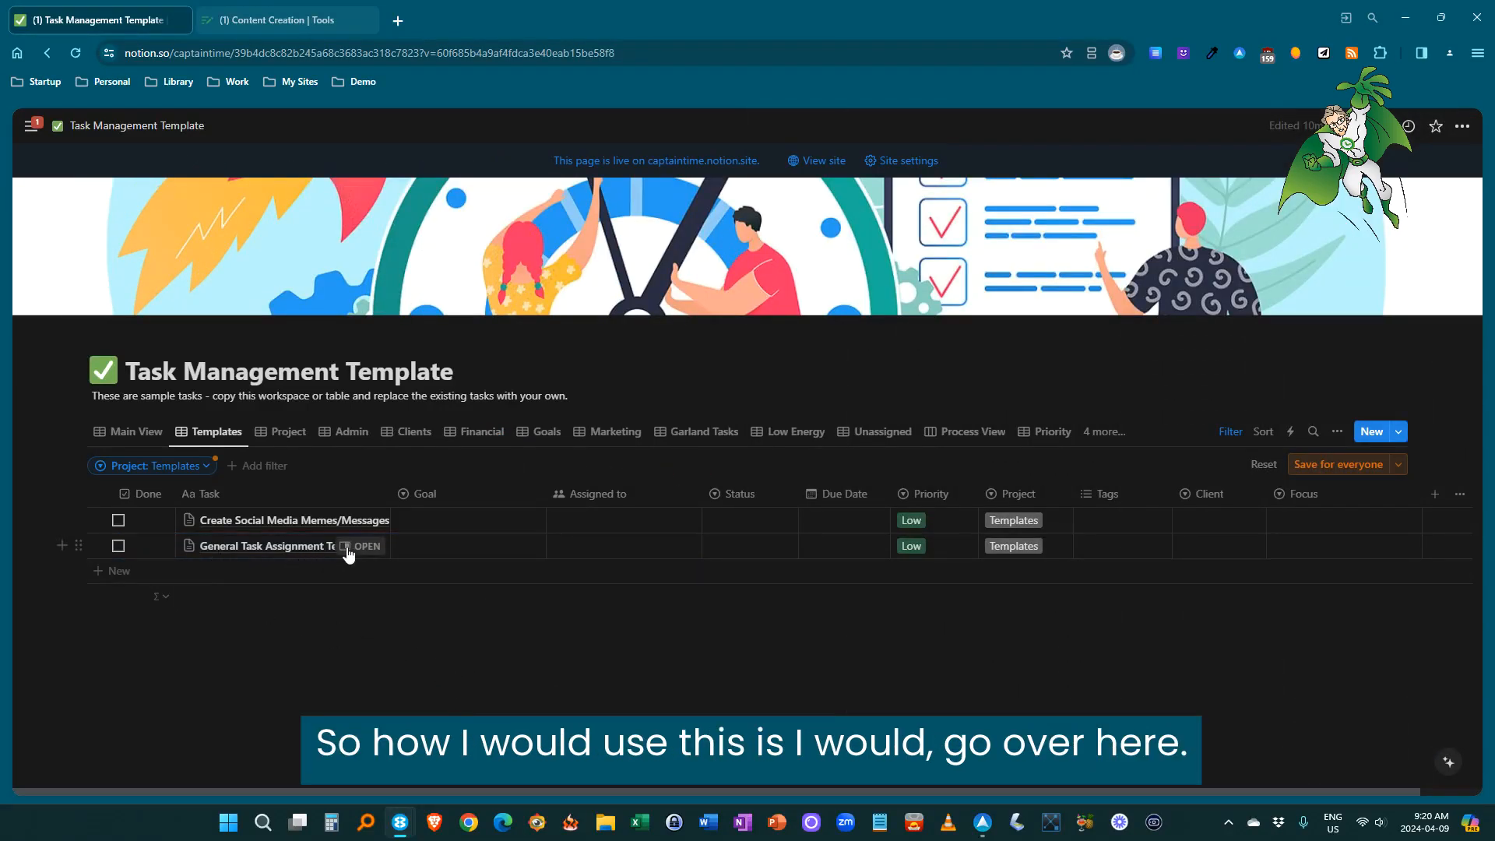
{"action": "right_click", "coordinate": [320, 552]}
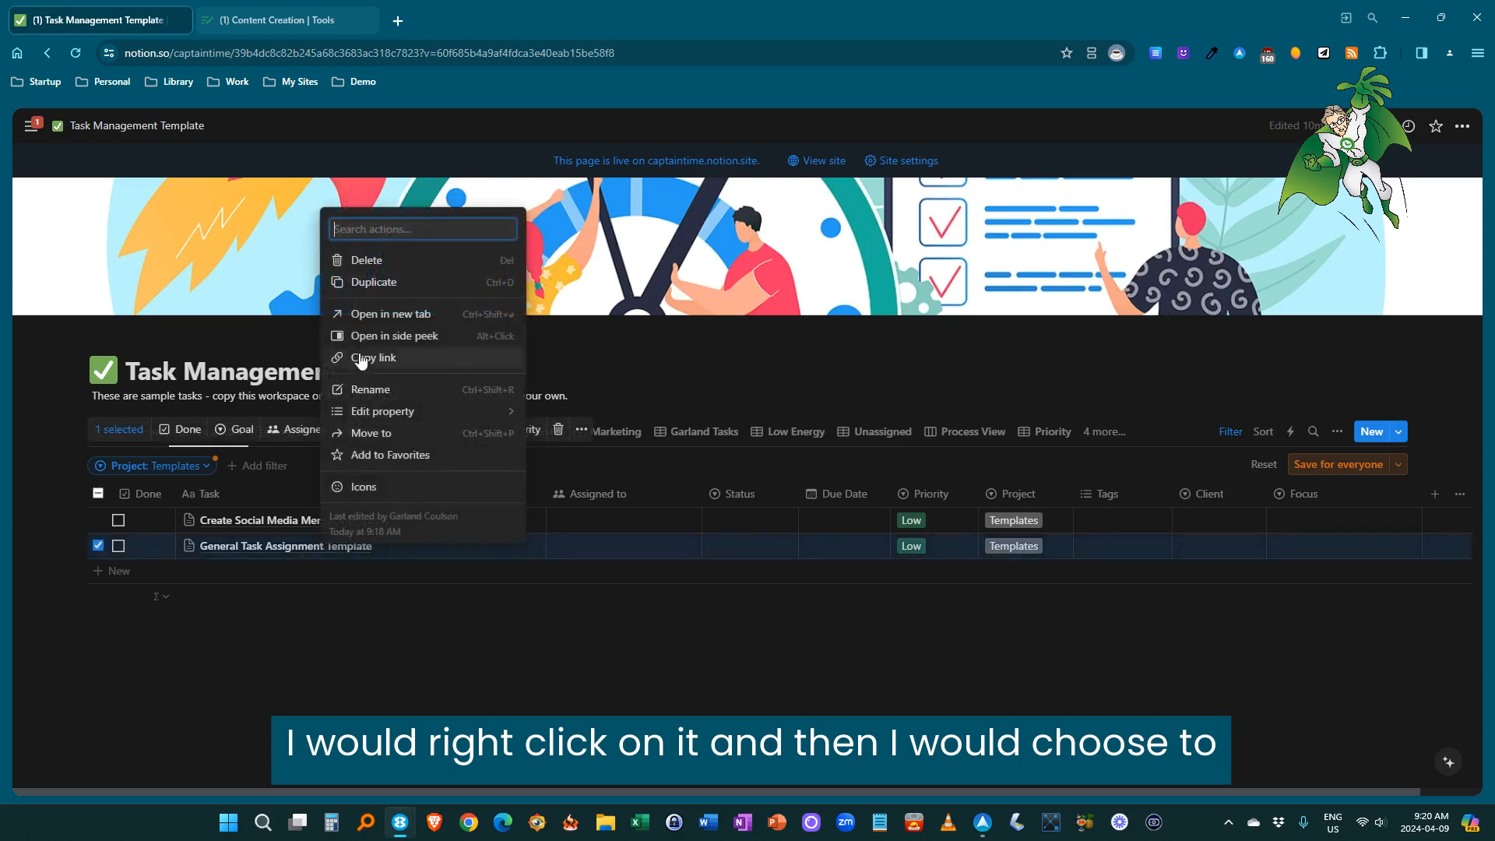
{"action": "left_click", "coordinate": [347, 282]}
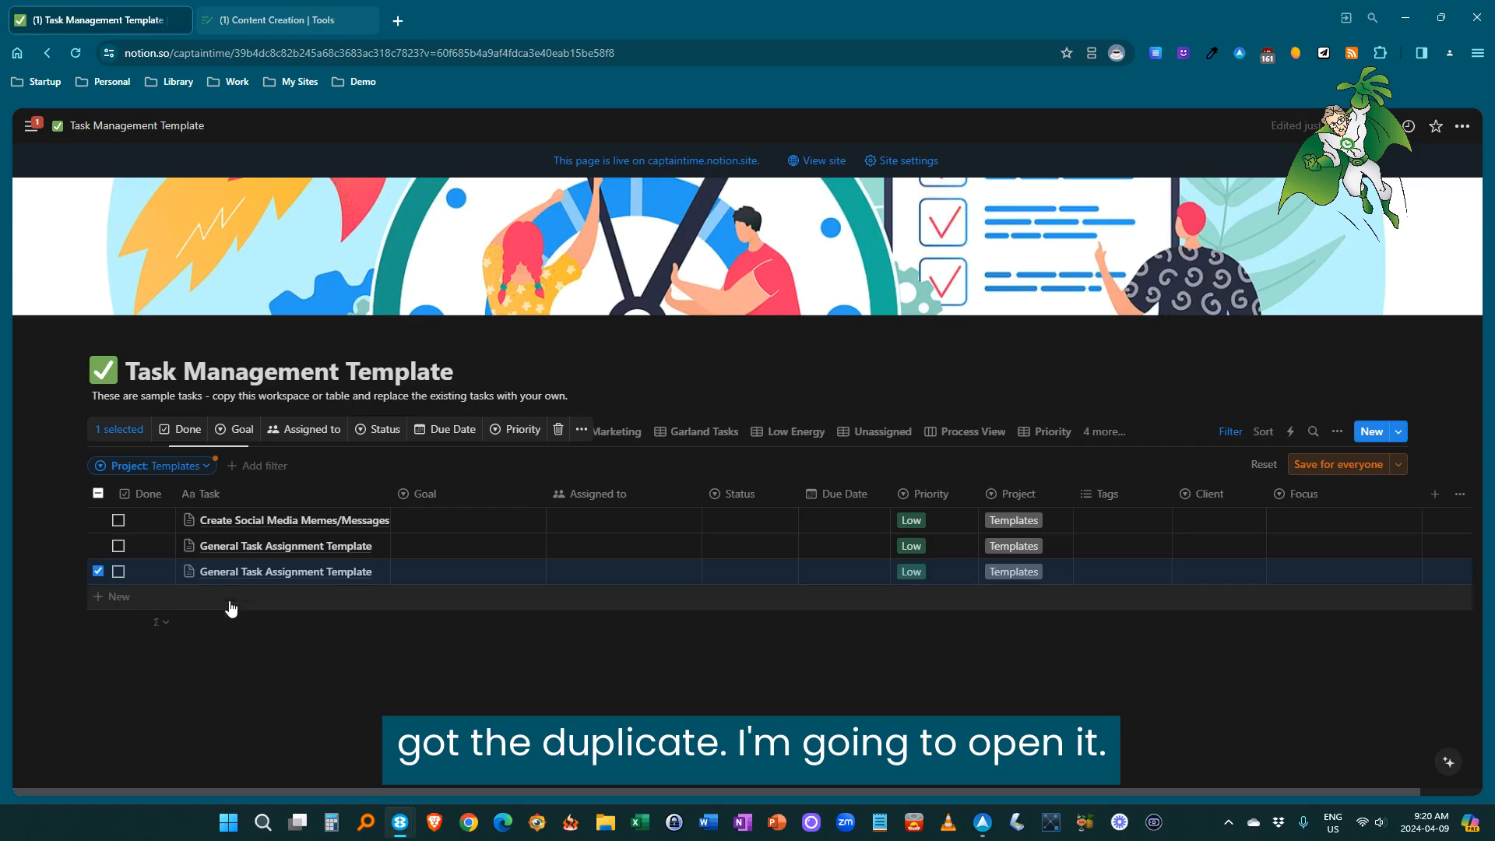
- In the duplicated General Task Assignment Template, set the due date to April 16, 2024 and assign it to a team member
{"action": "left_click", "coordinate": [365, 572]}
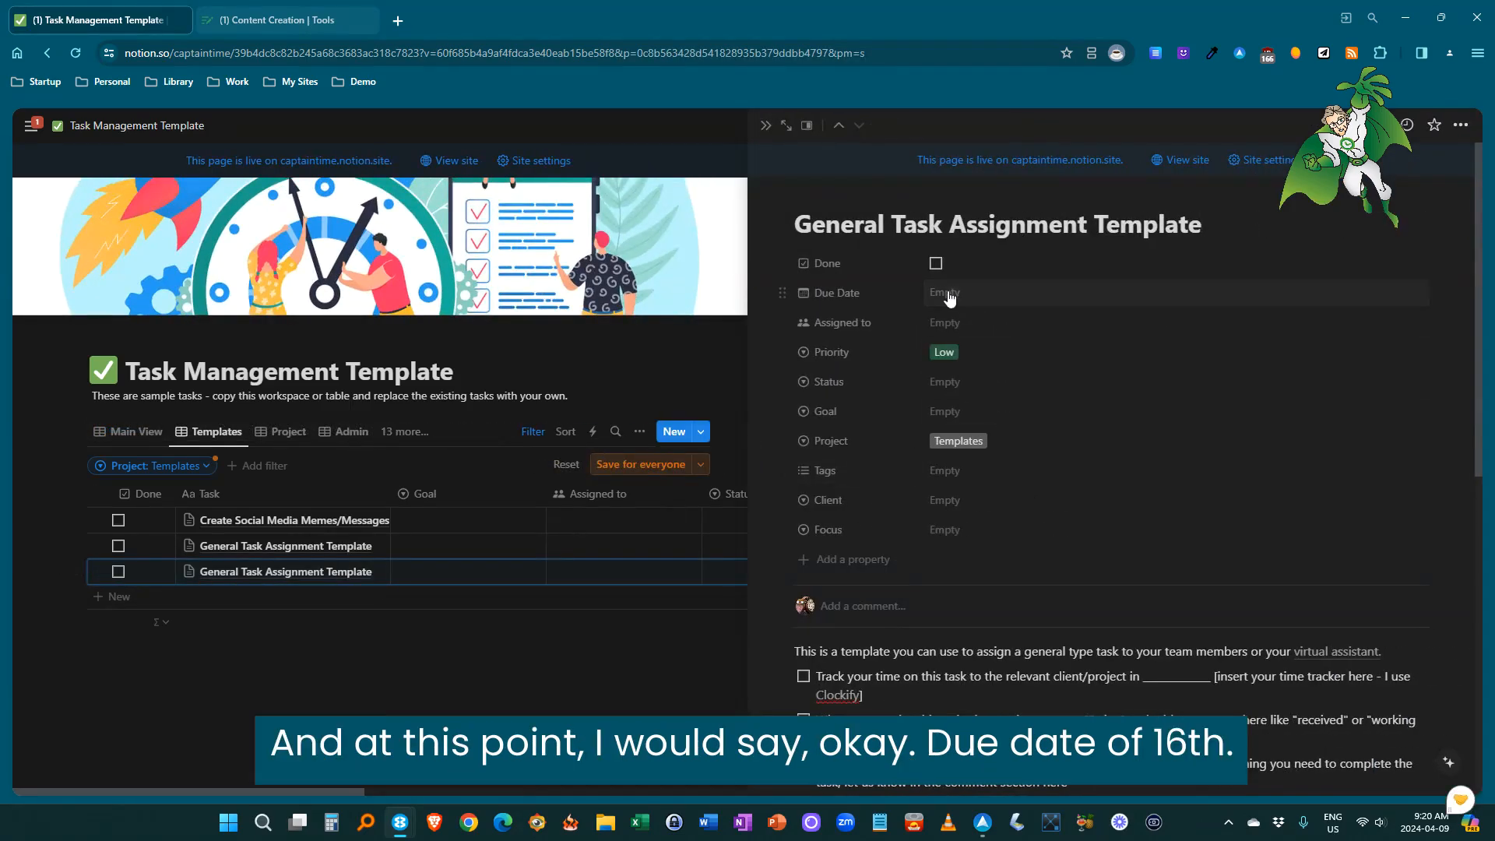
{"action": "left_click", "coordinate": [966, 294]}
{"action": "left_click", "coordinate": [1005, 455]}
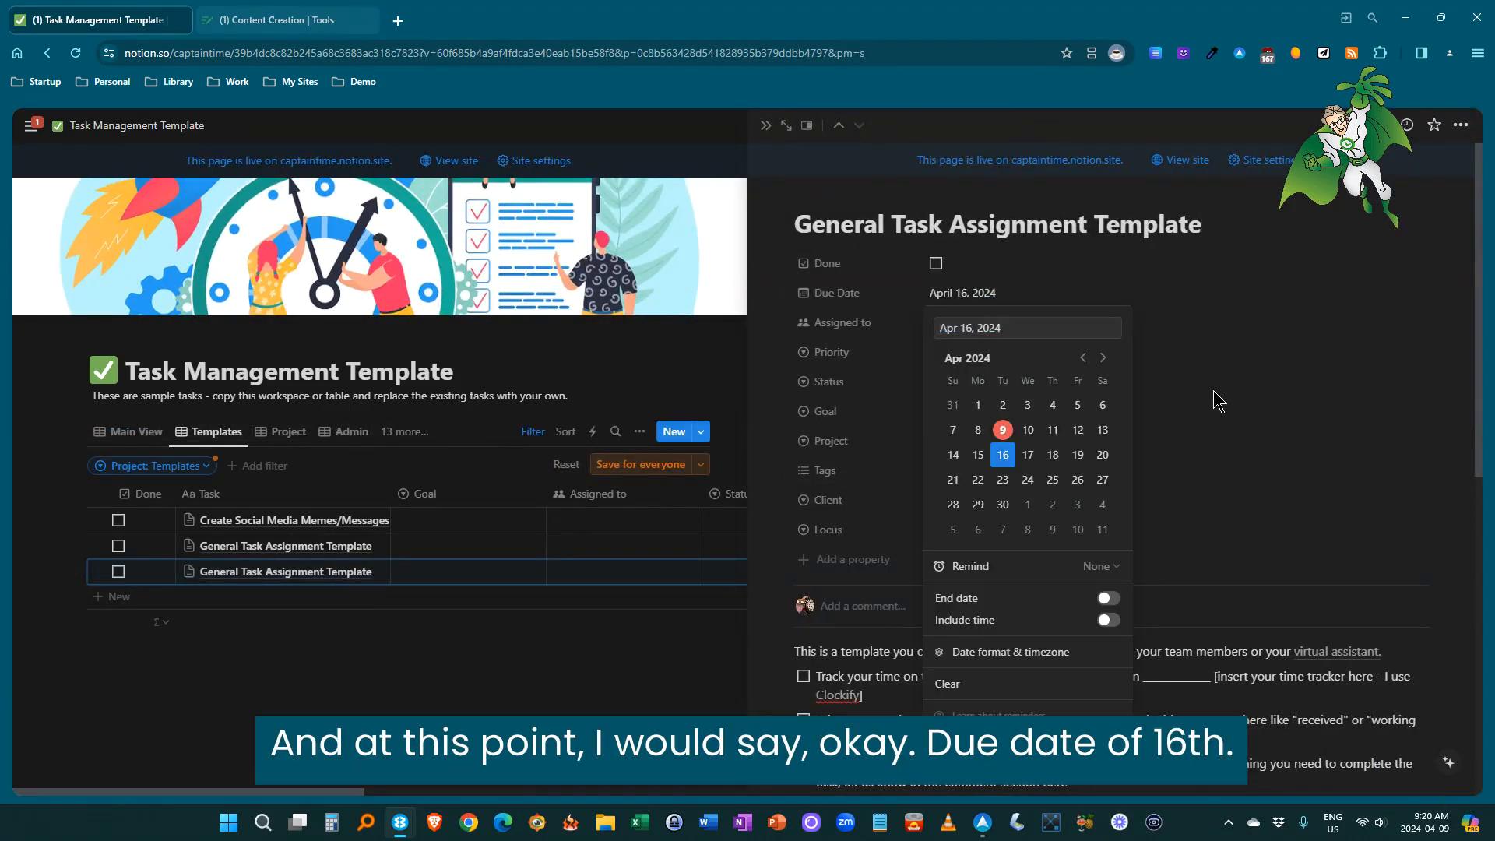
{"action": "left_click", "coordinate": [1219, 394]}
{"action": "left_click", "coordinate": [996, 326]}
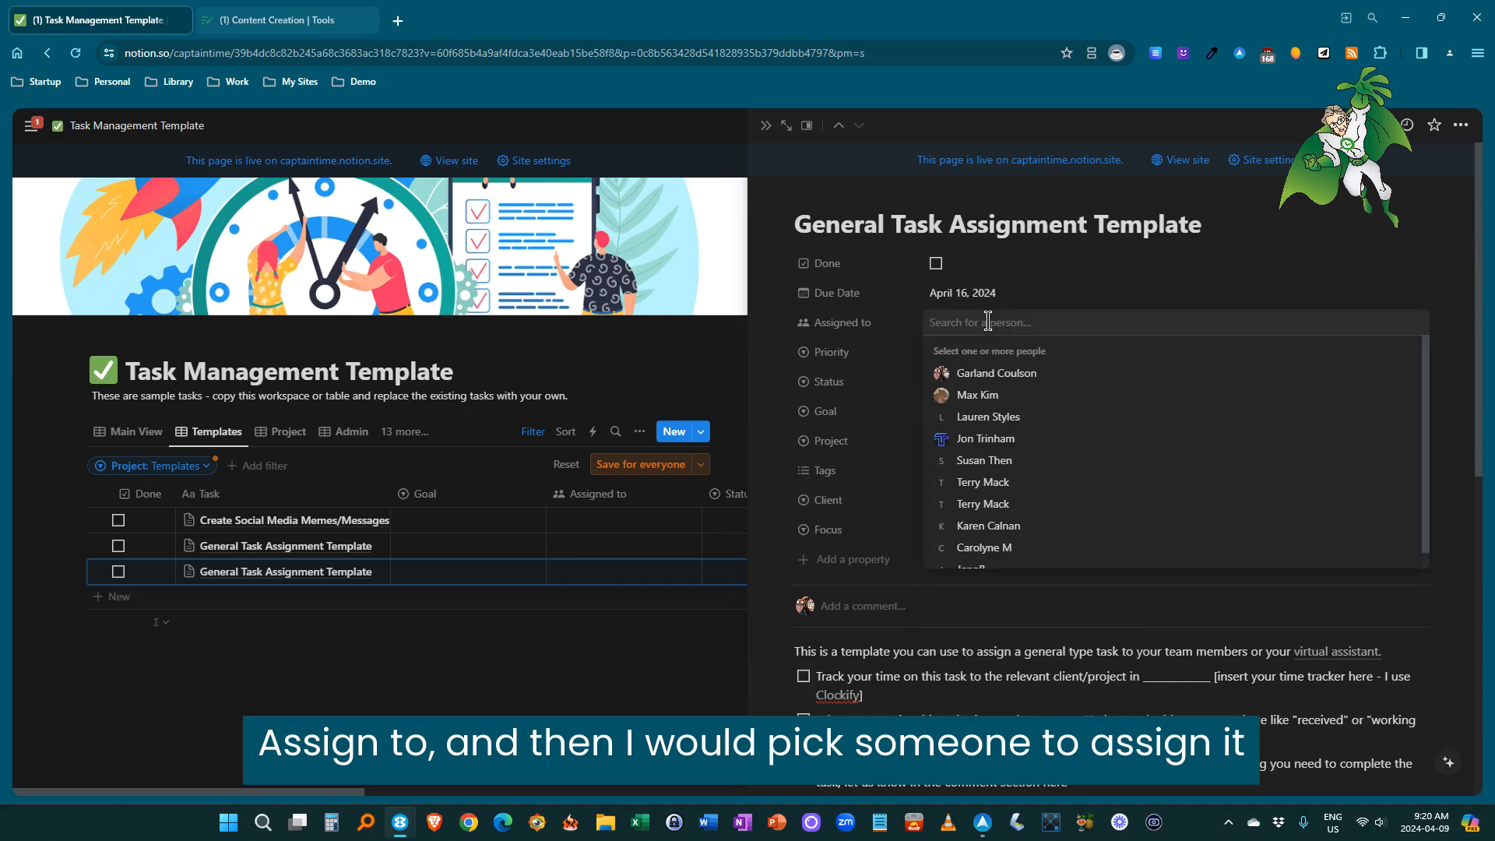
{"action": "left_click", "coordinate": [985, 395]}
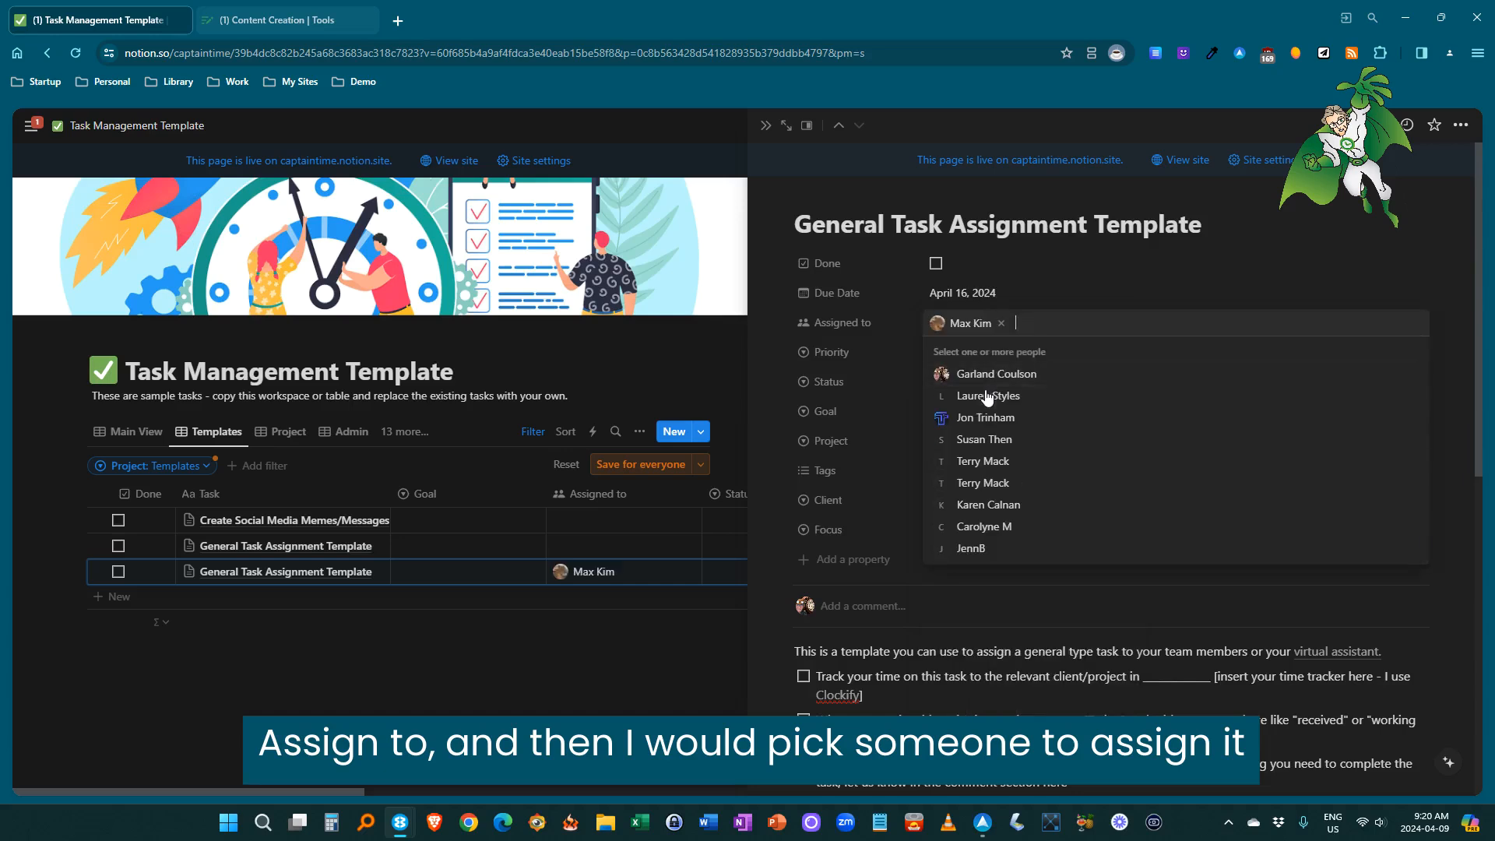
{"action": "left_click", "coordinate": [1083, 299]}
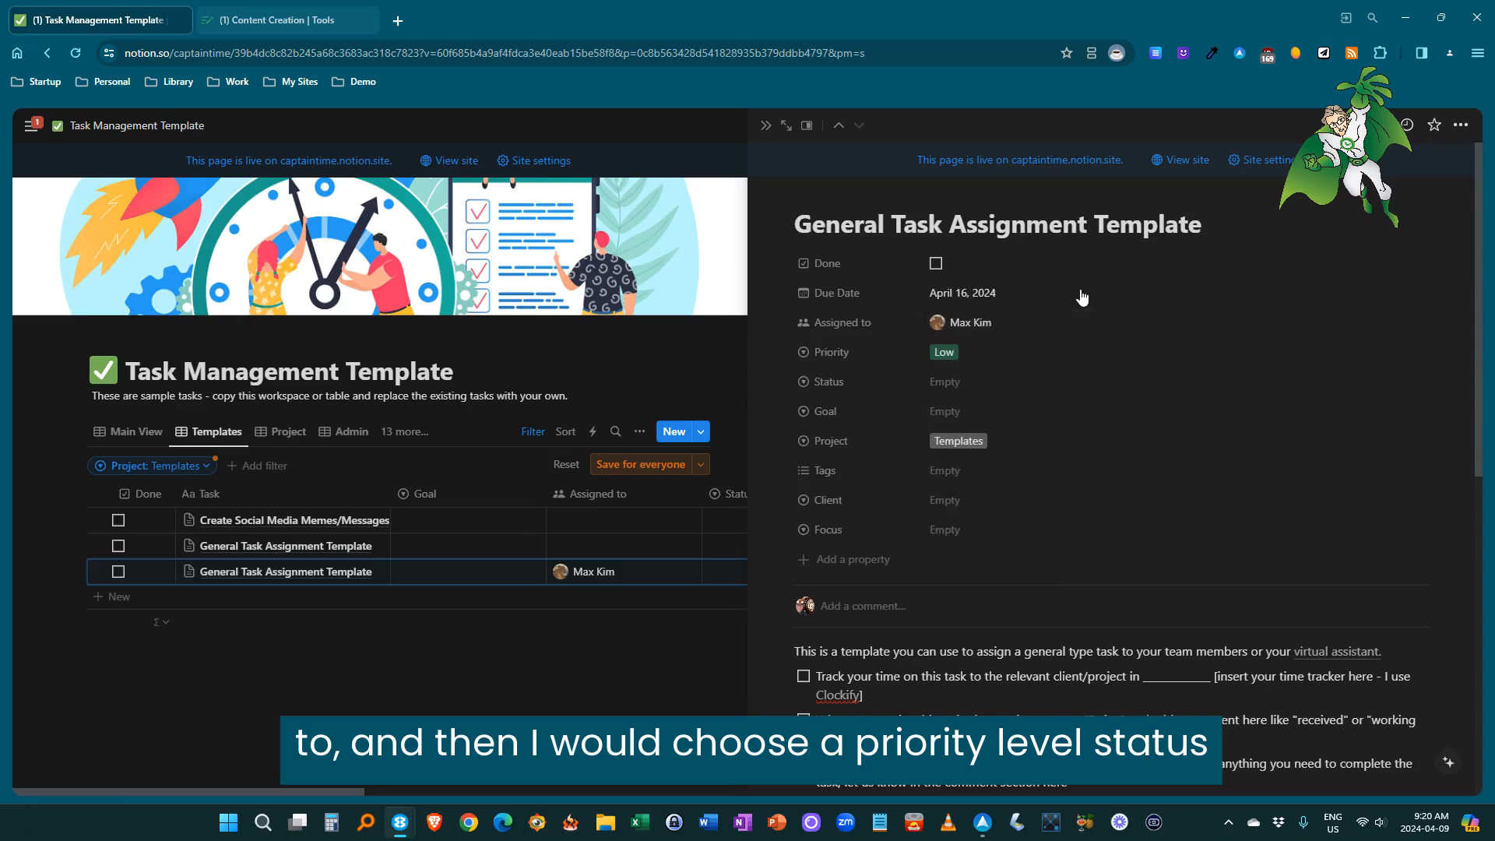
- Set the duplicated task's priority to Medium and its status to Assigned
{"action": "left_click", "coordinate": [958, 357]}
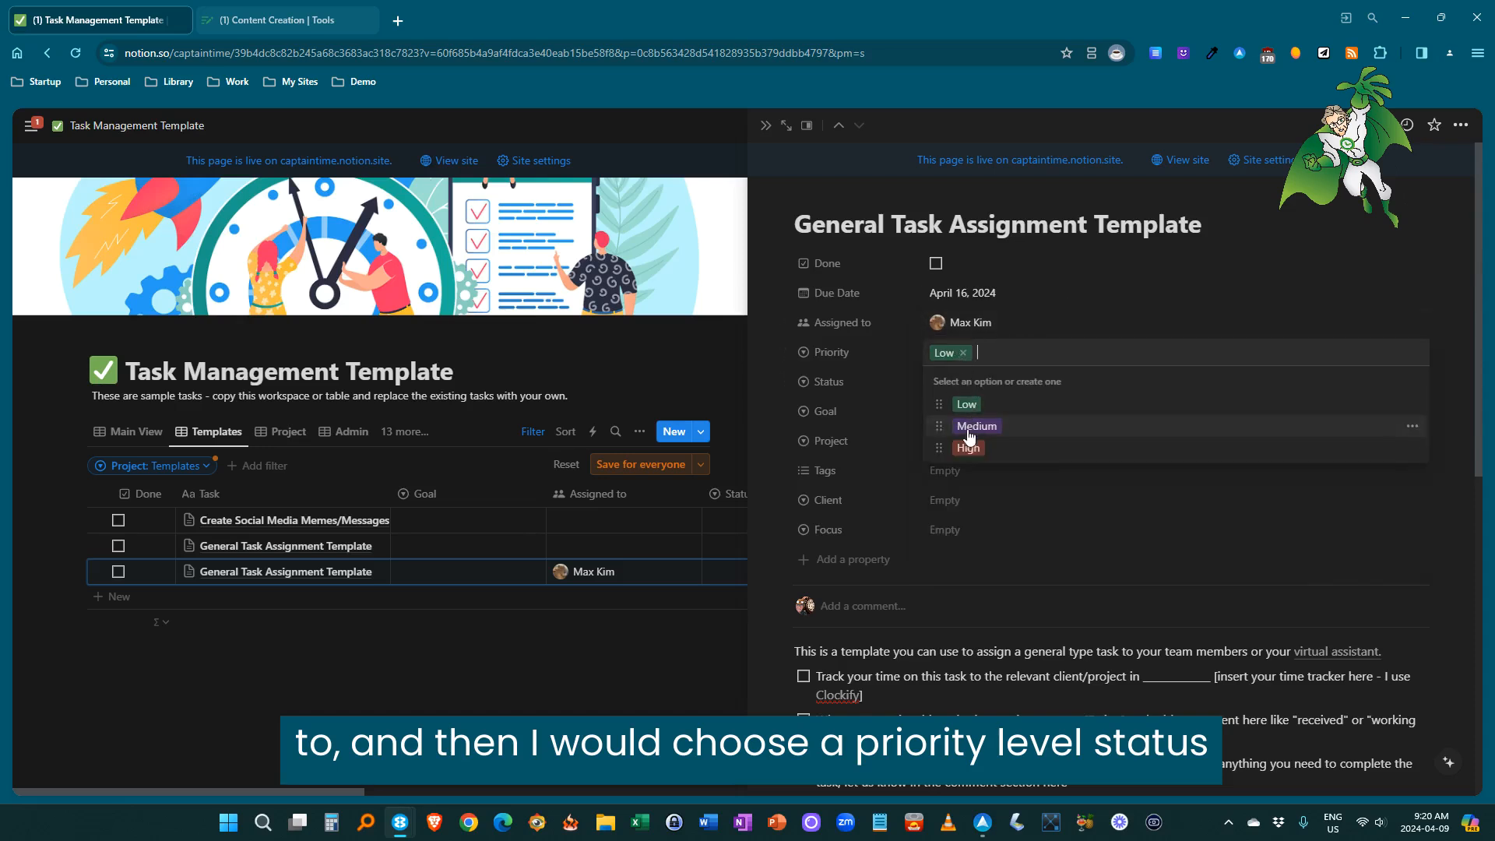
{"action": "left_click", "coordinate": [970, 427]}
{"action": "left_click", "coordinate": [958, 382]}
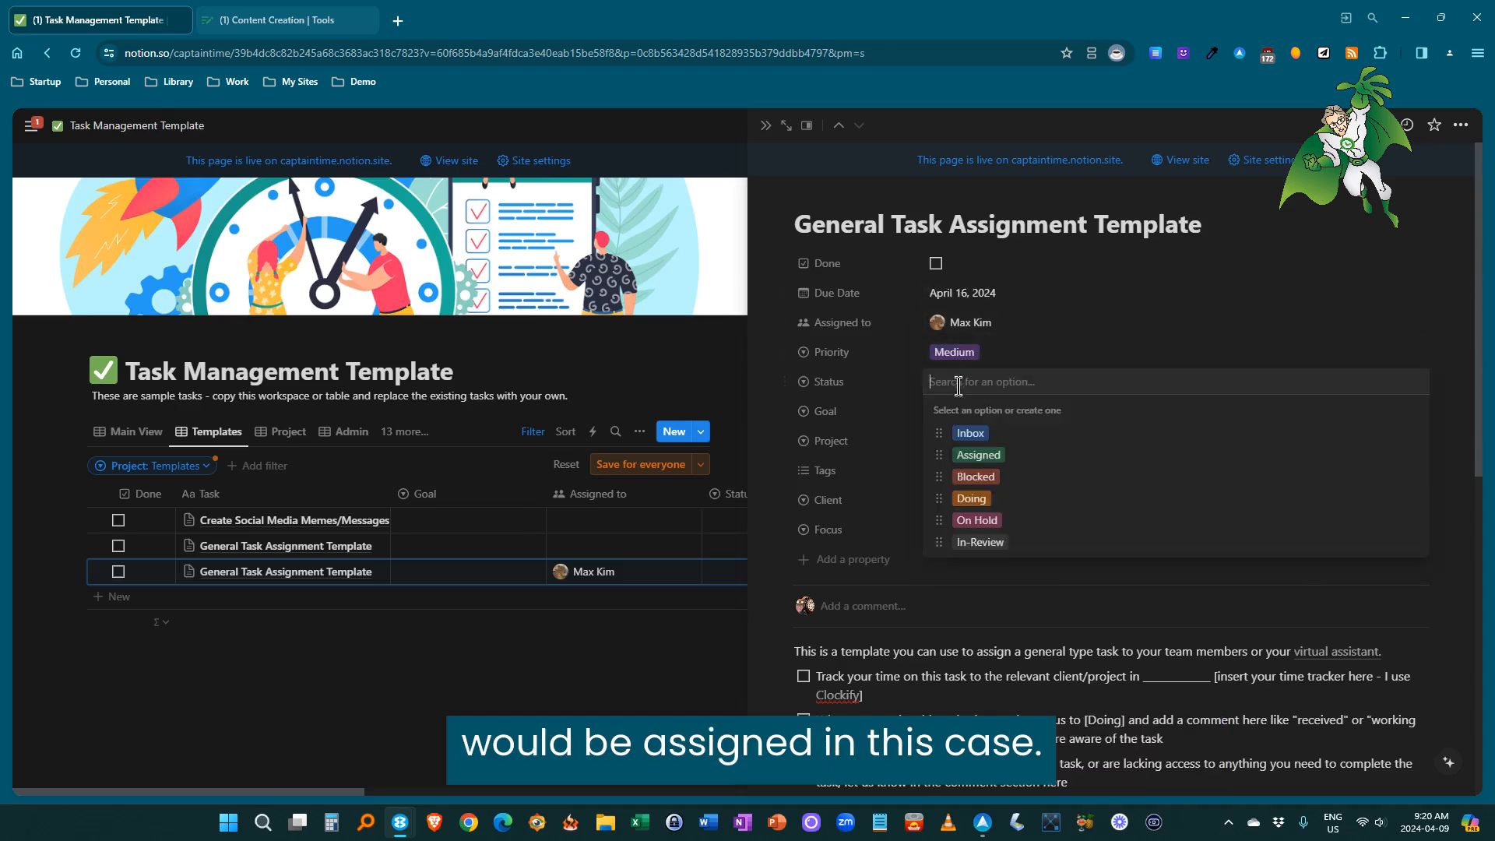
{"action": "left_click", "coordinate": [980, 455]}
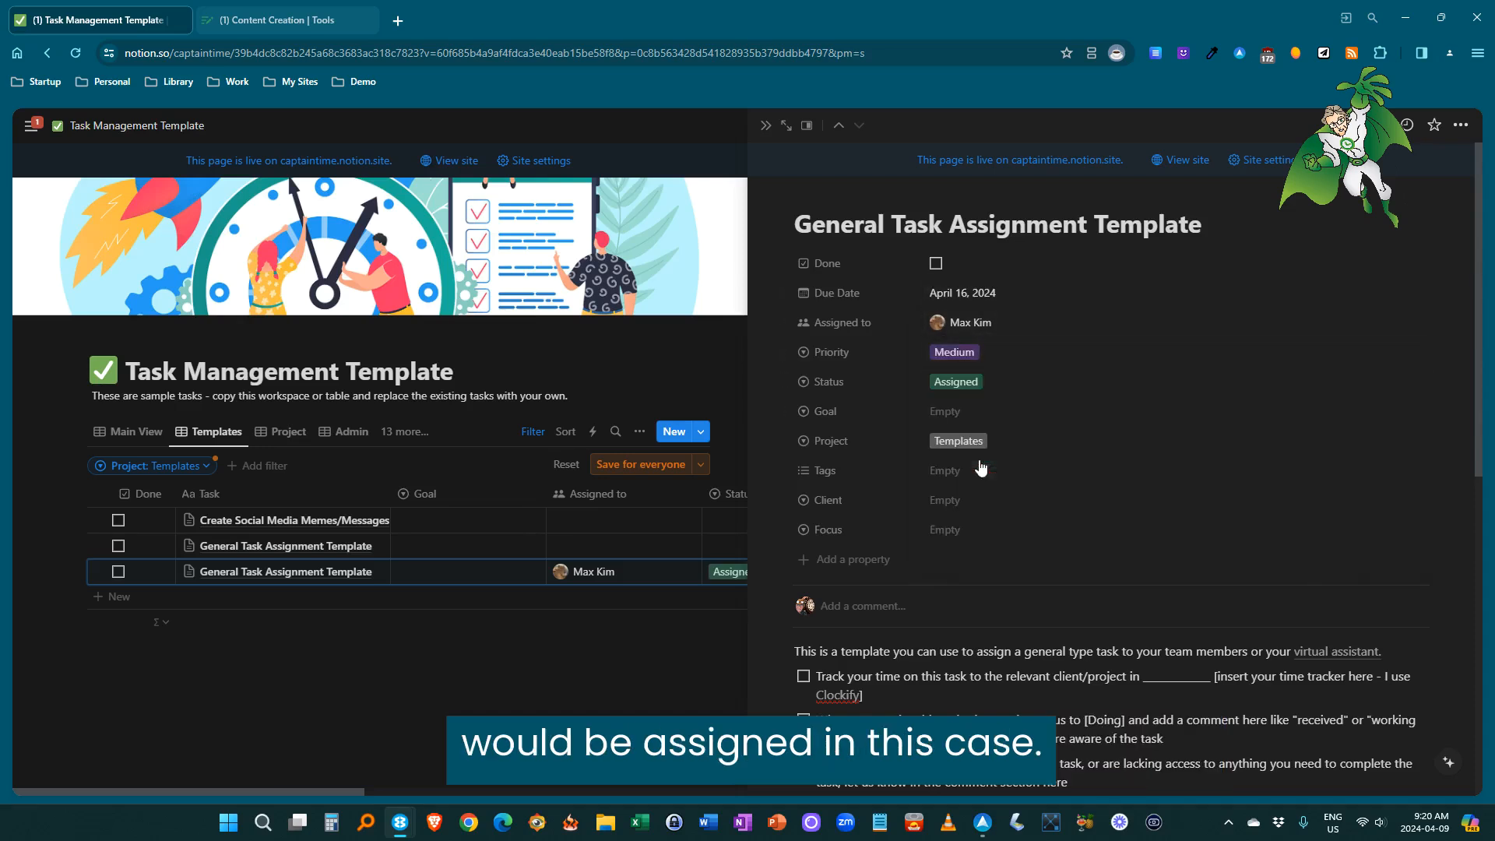
- Set the duplicated task's goal to Productivity and its project to Marketing, and close its page
{"action": "left_click", "coordinate": [948, 420]}
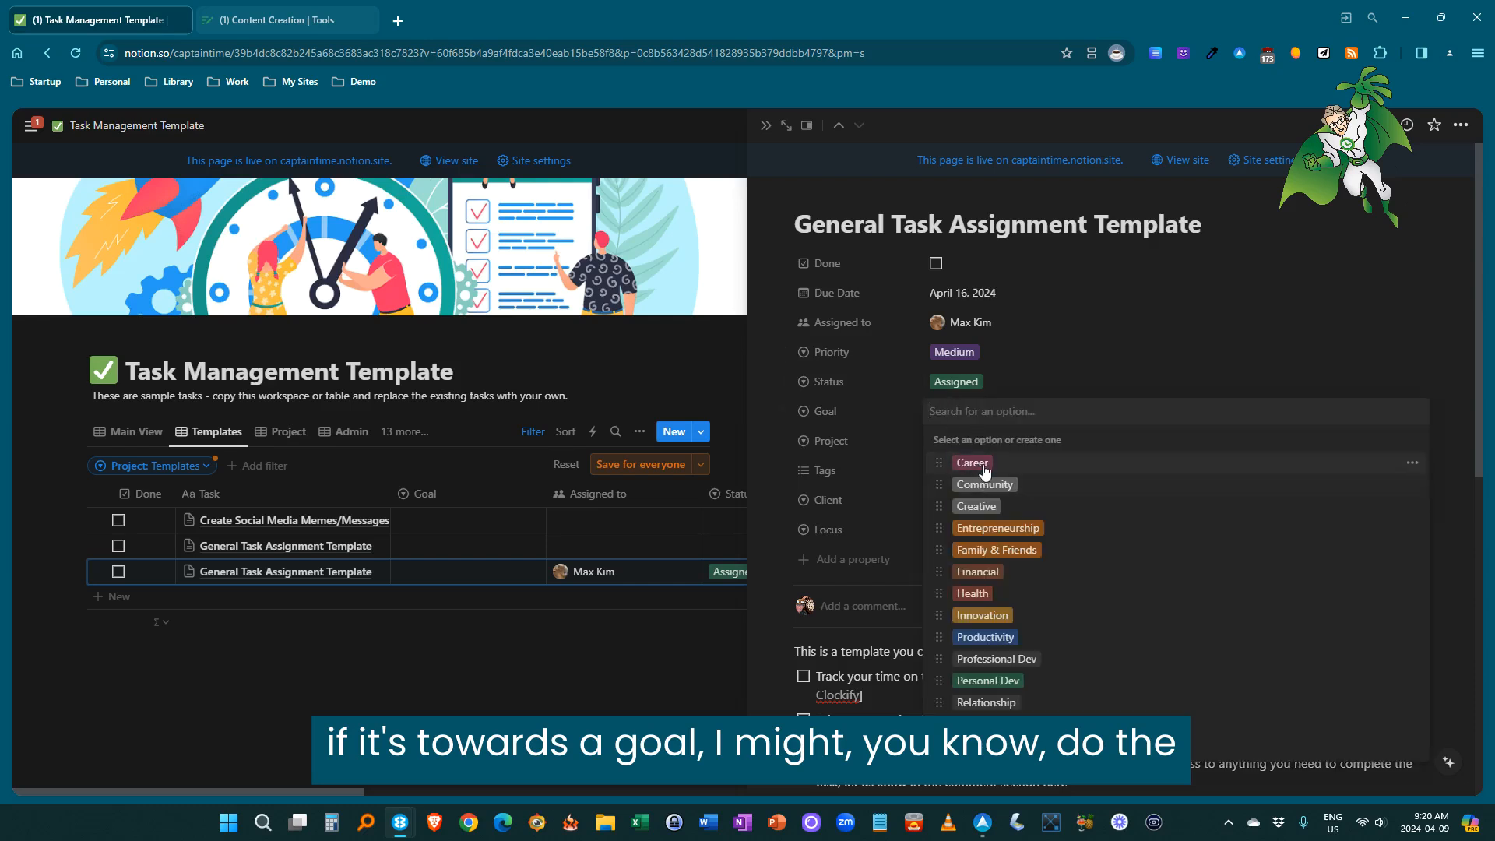
{"action": "left_click", "coordinate": [1011, 639]}
{"action": "left_click", "coordinate": [961, 442]}
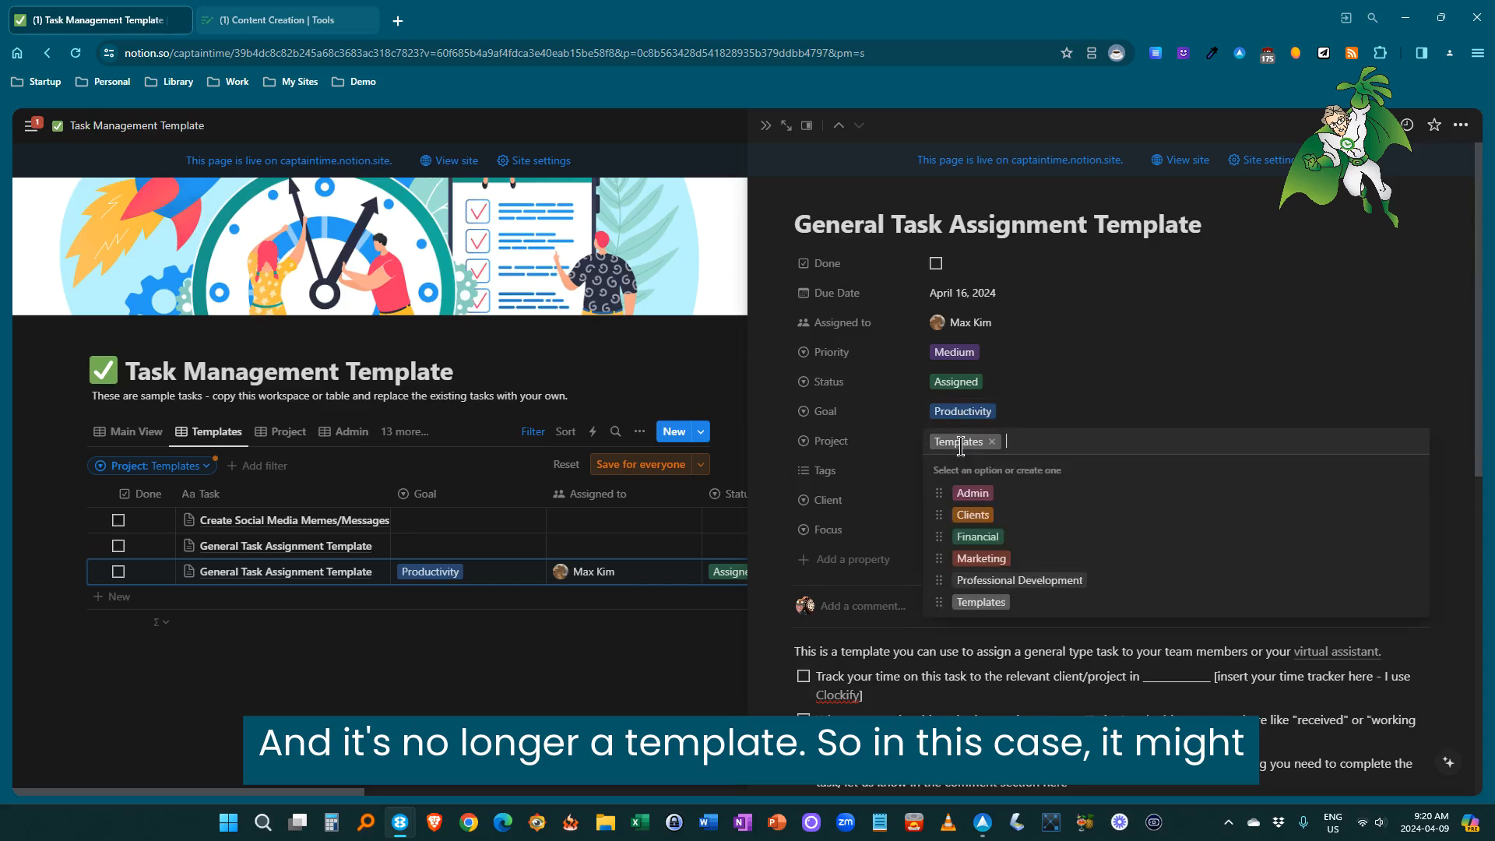
{"action": "left_click", "coordinate": [980, 558]}
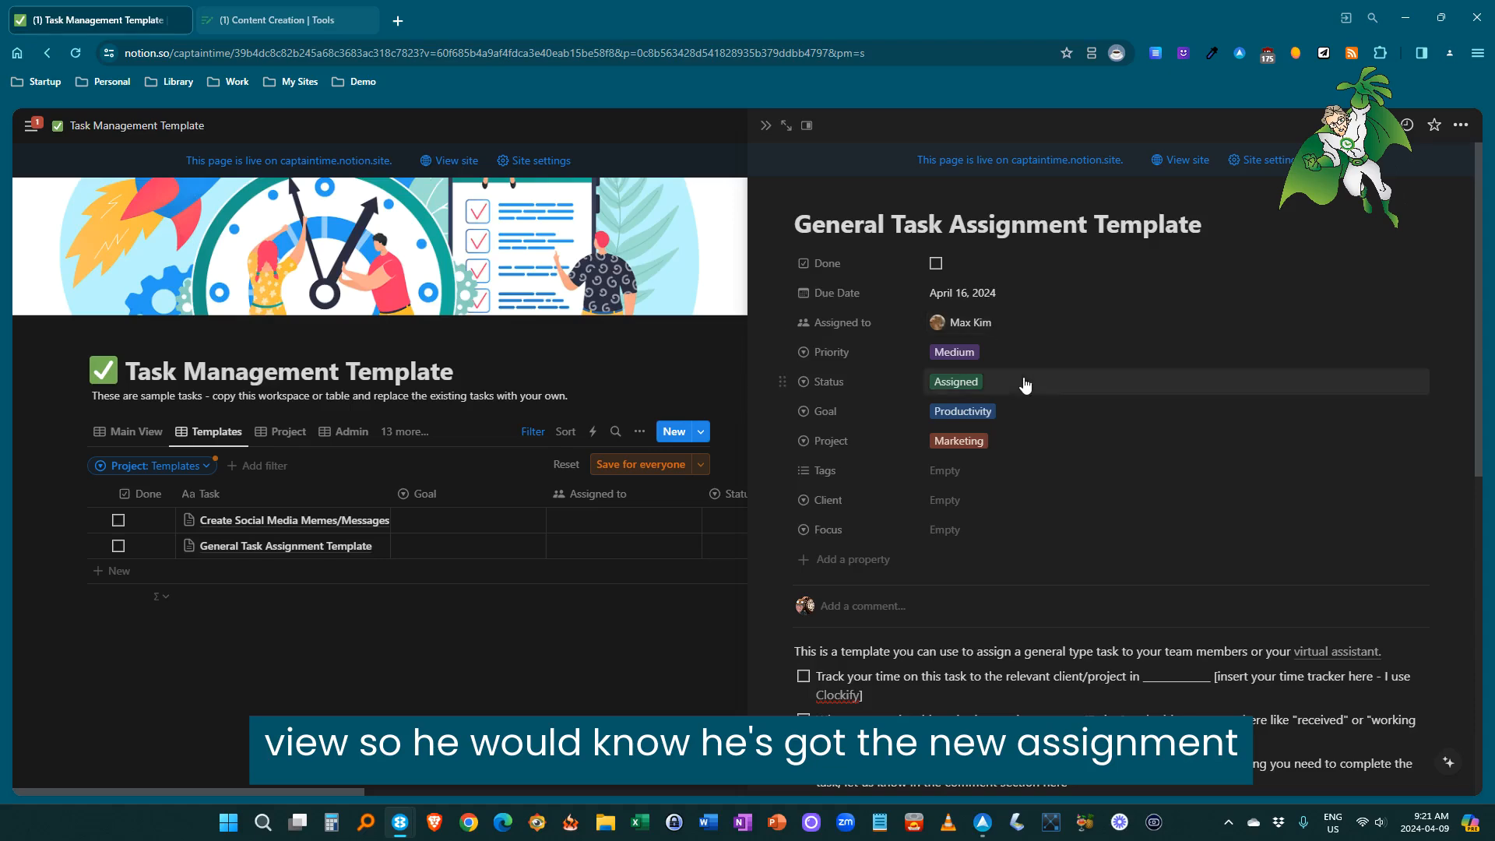
{"action": "scroll", "coordinate": [1021, 385], "scroll_direction": "down", "scroll_amount": 3}
{"action": "scroll", "coordinate": [1021, 434], "scroll_direction": "up", "scroll_amount": 3}
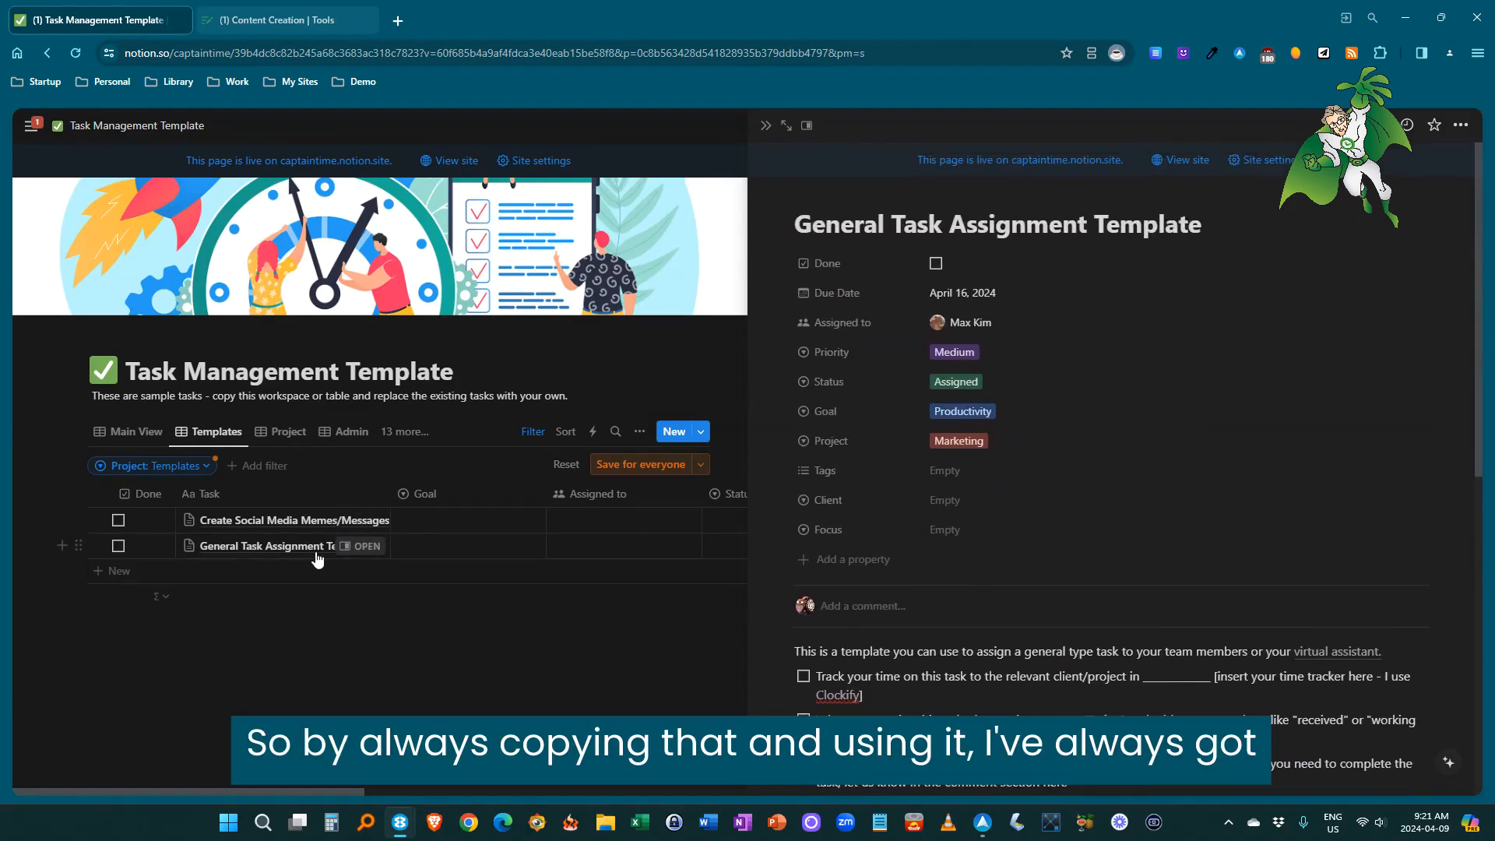
{"action": "left_click", "coordinate": [765, 134]}
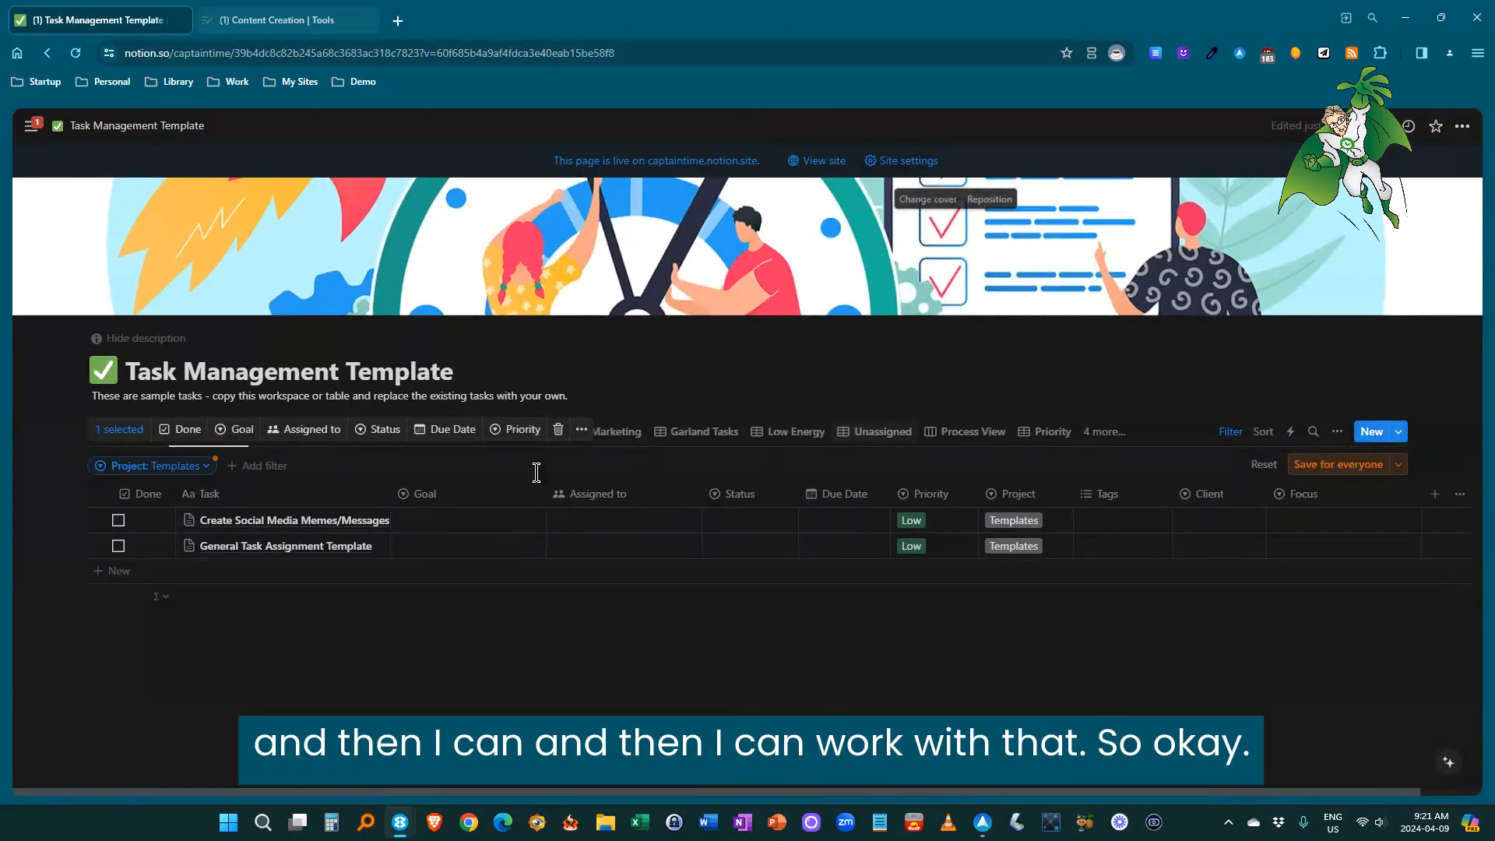
{"action": "left_click", "coordinate": [287, 639]}
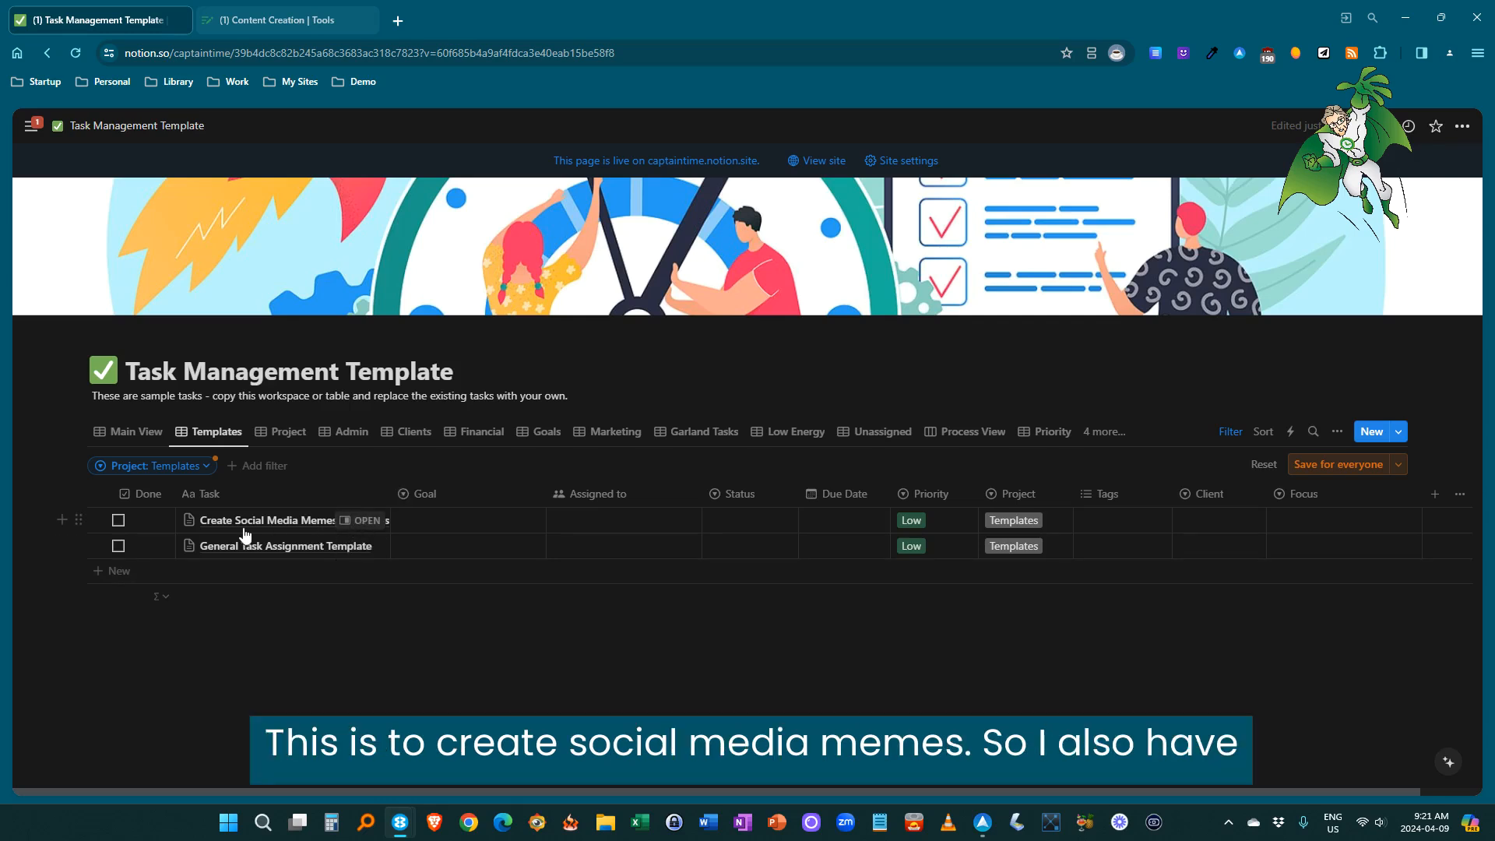
- Add a comma after "Bing CoPilot Designer" in the Create Social Media Memes/Messages template's checklist, and close its page
{"action": "left_click", "coordinate": [366, 532]}
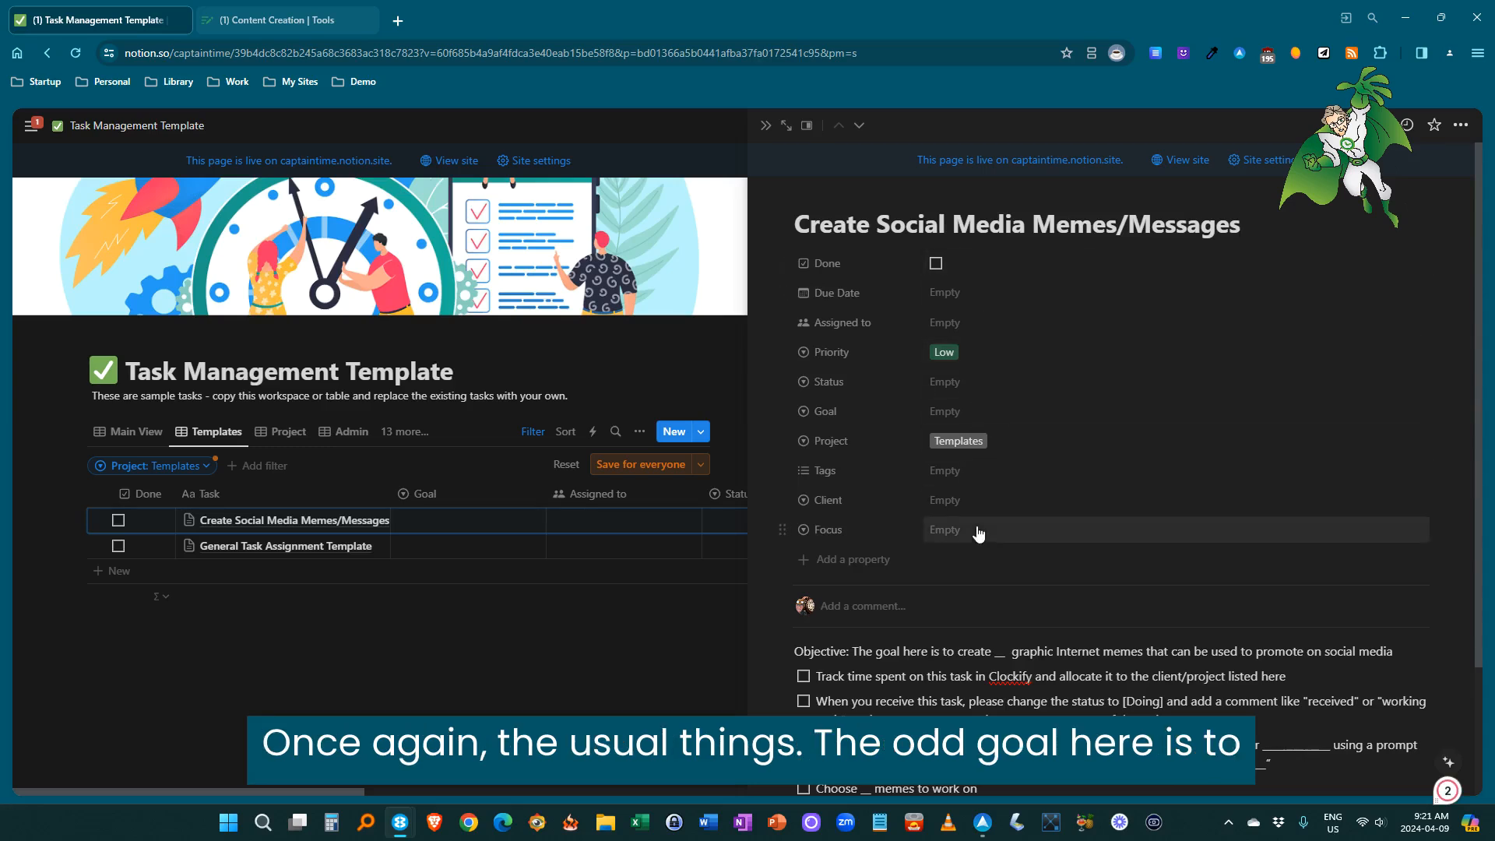
{"action": "scroll", "coordinate": [979, 535], "scroll_direction": "down", "scroll_amount": 2}
{"action": "scroll", "coordinate": [978, 534], "scroll_direction": "down", "scroll_amount": 1}
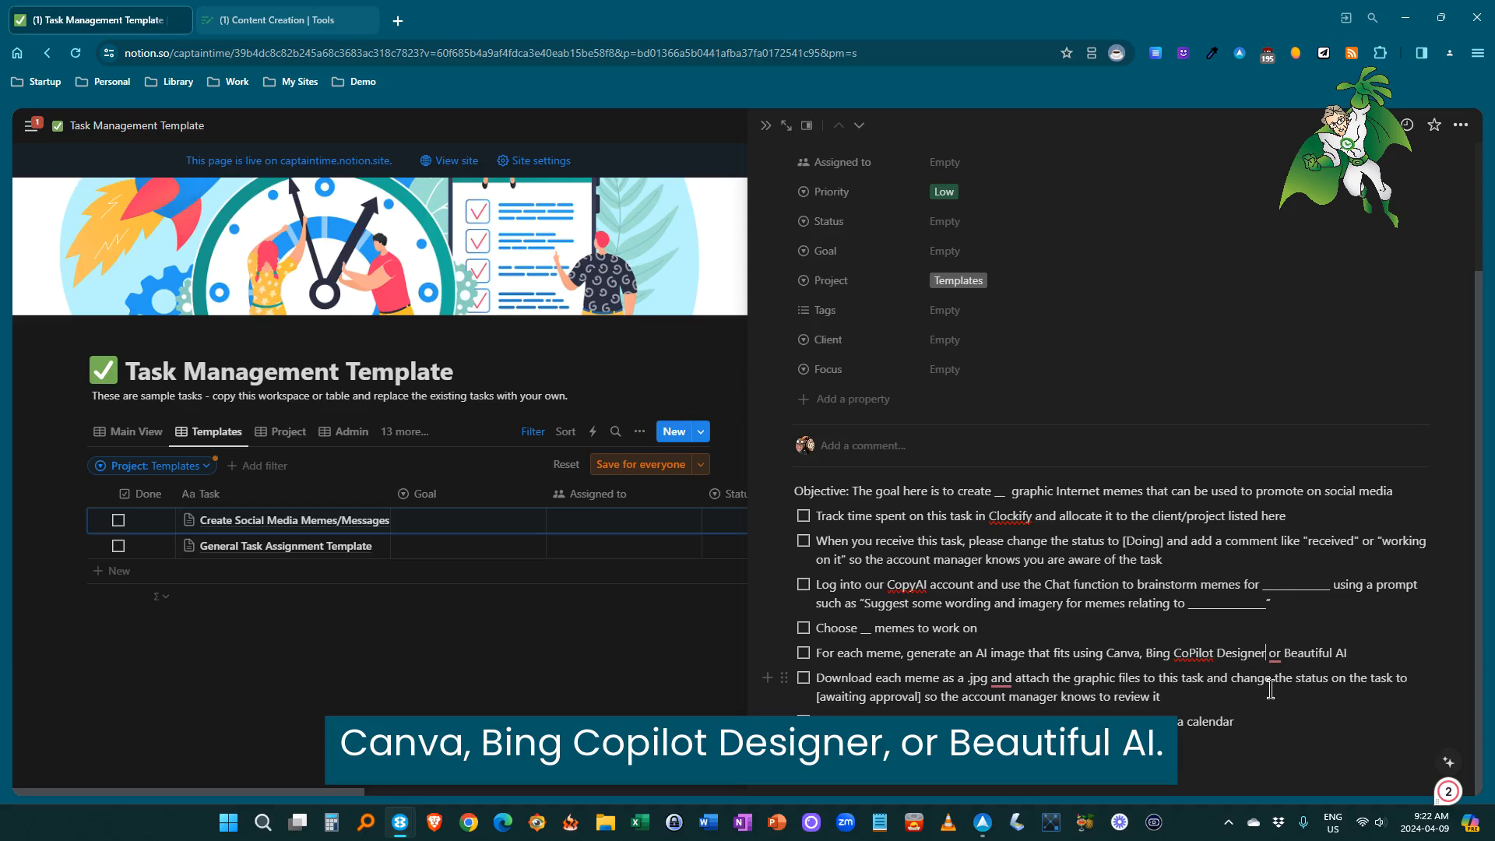
{"action": "type", "text": ","}
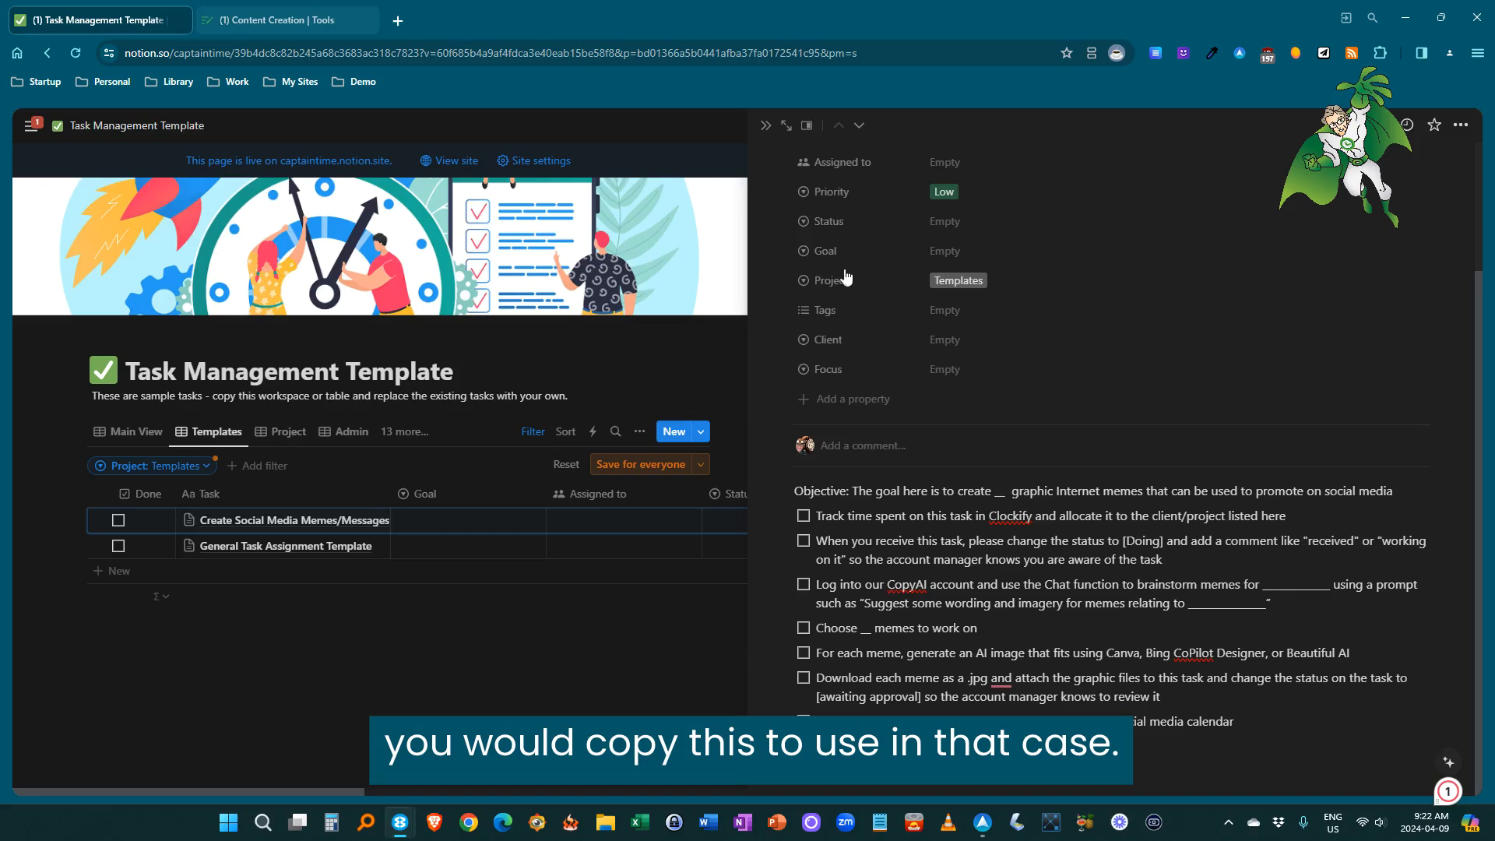
{"action": "left_click", "coordinate": [770, 129]}
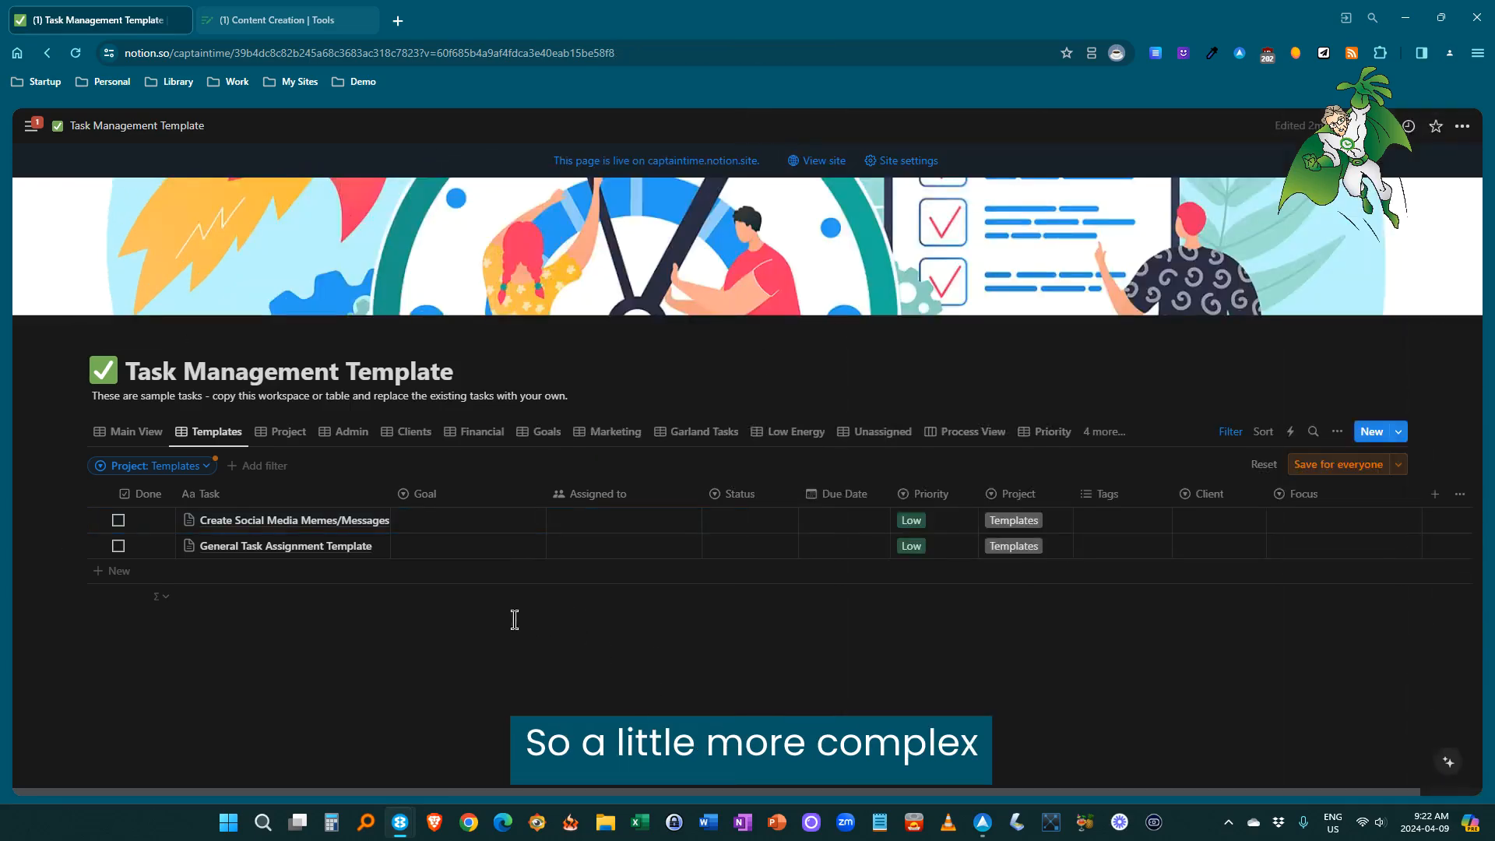
- In the Content Creation database's Tools view, tick Written for "Notion Task Templates - Achieve More With Less Effort"
{"action": "left_click", "coordinate": [288, 23]}
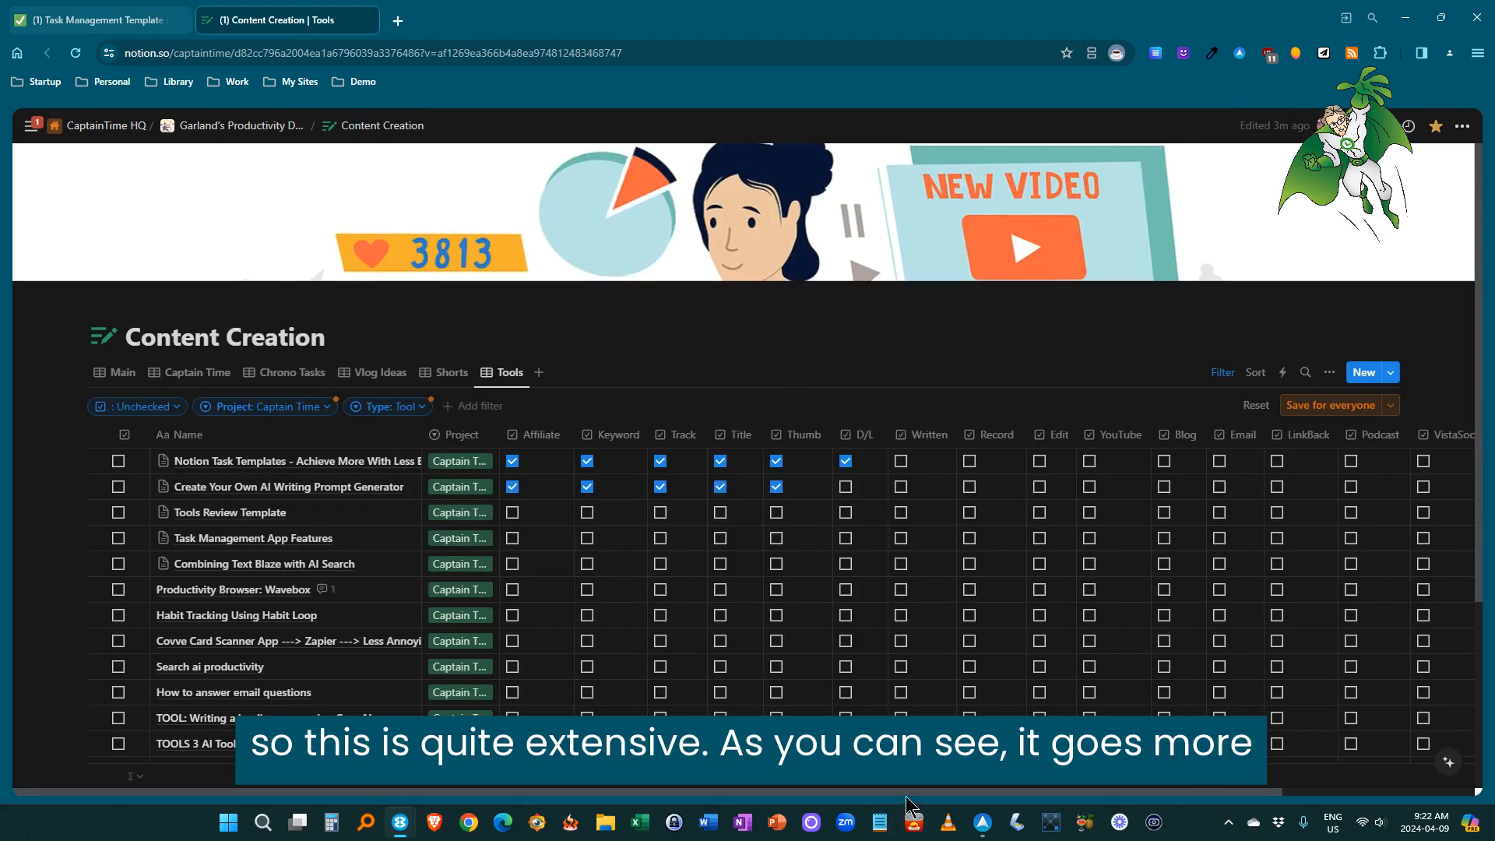
{"action": "left_click_drag", "start_coordinate": [915, 791], "coordinate": [790, 800]}
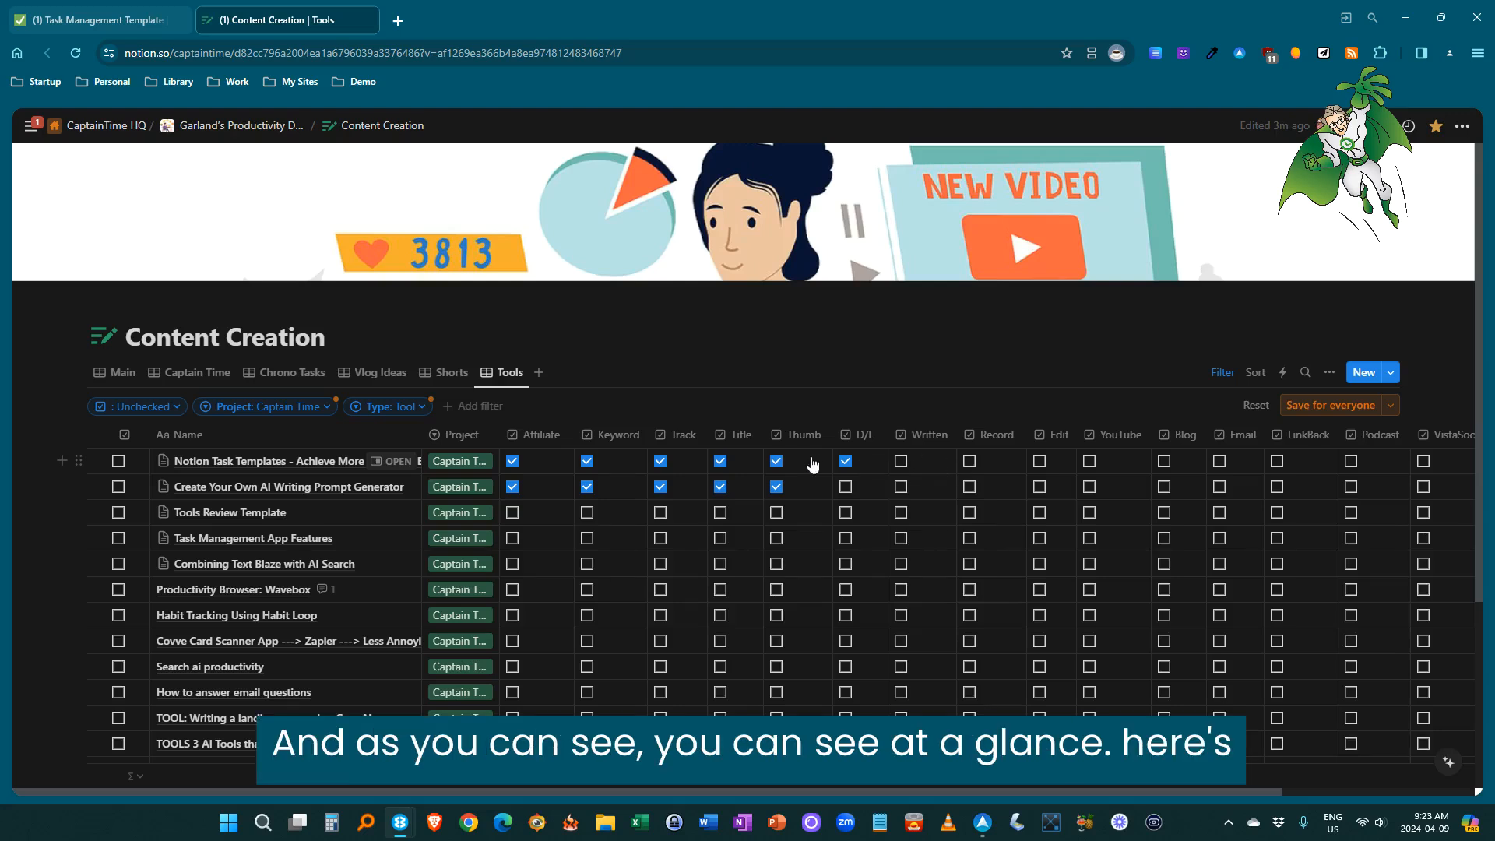
{"action": "left_click", "coordinate": [902, 462]}
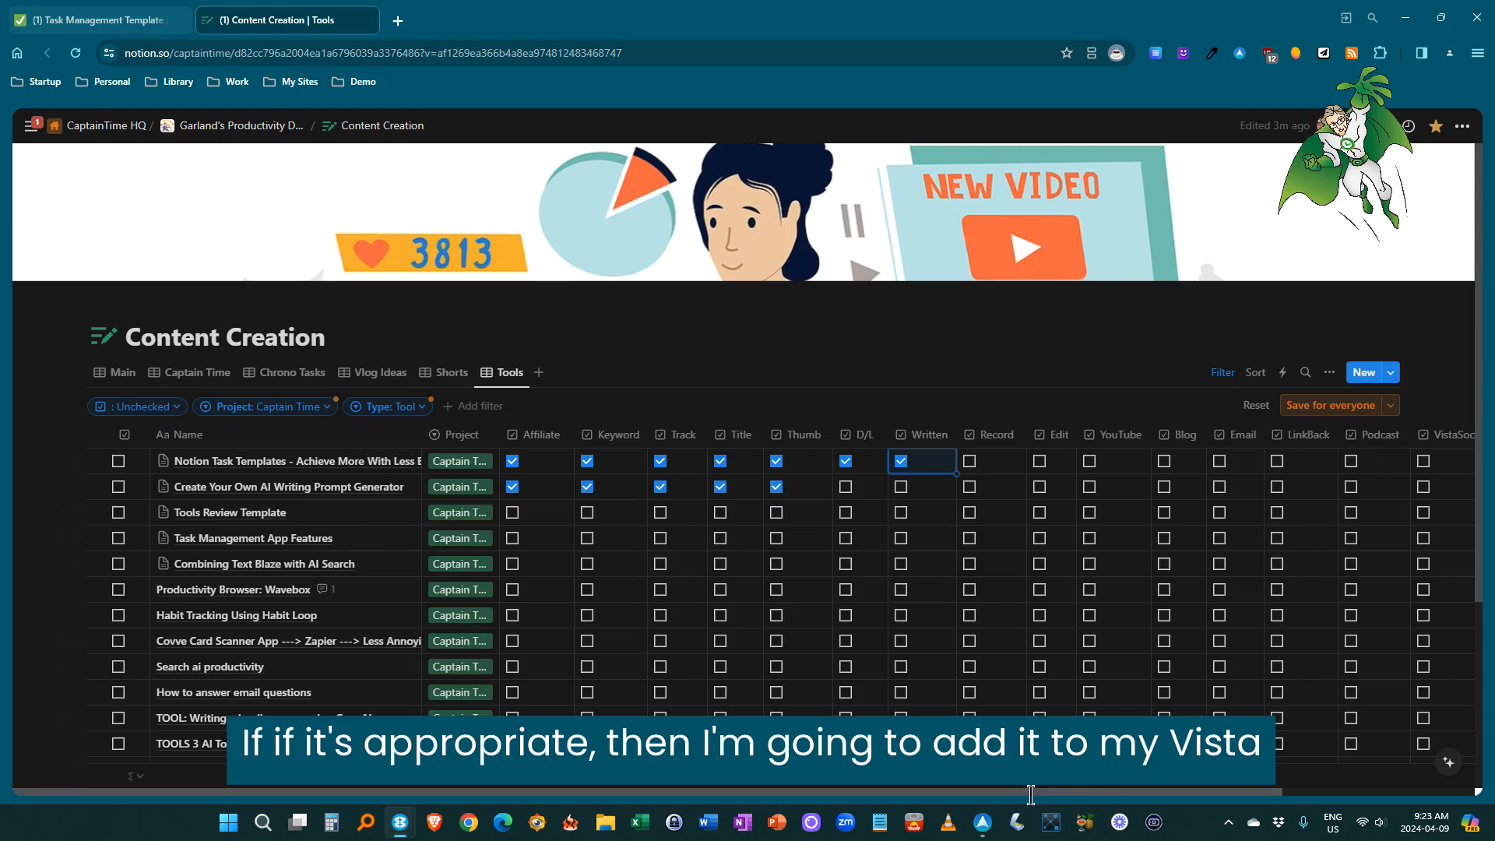
{"action": "left_click_drag", "start_coordinate": [1030, 795], "coordinate": [1222, 794]}
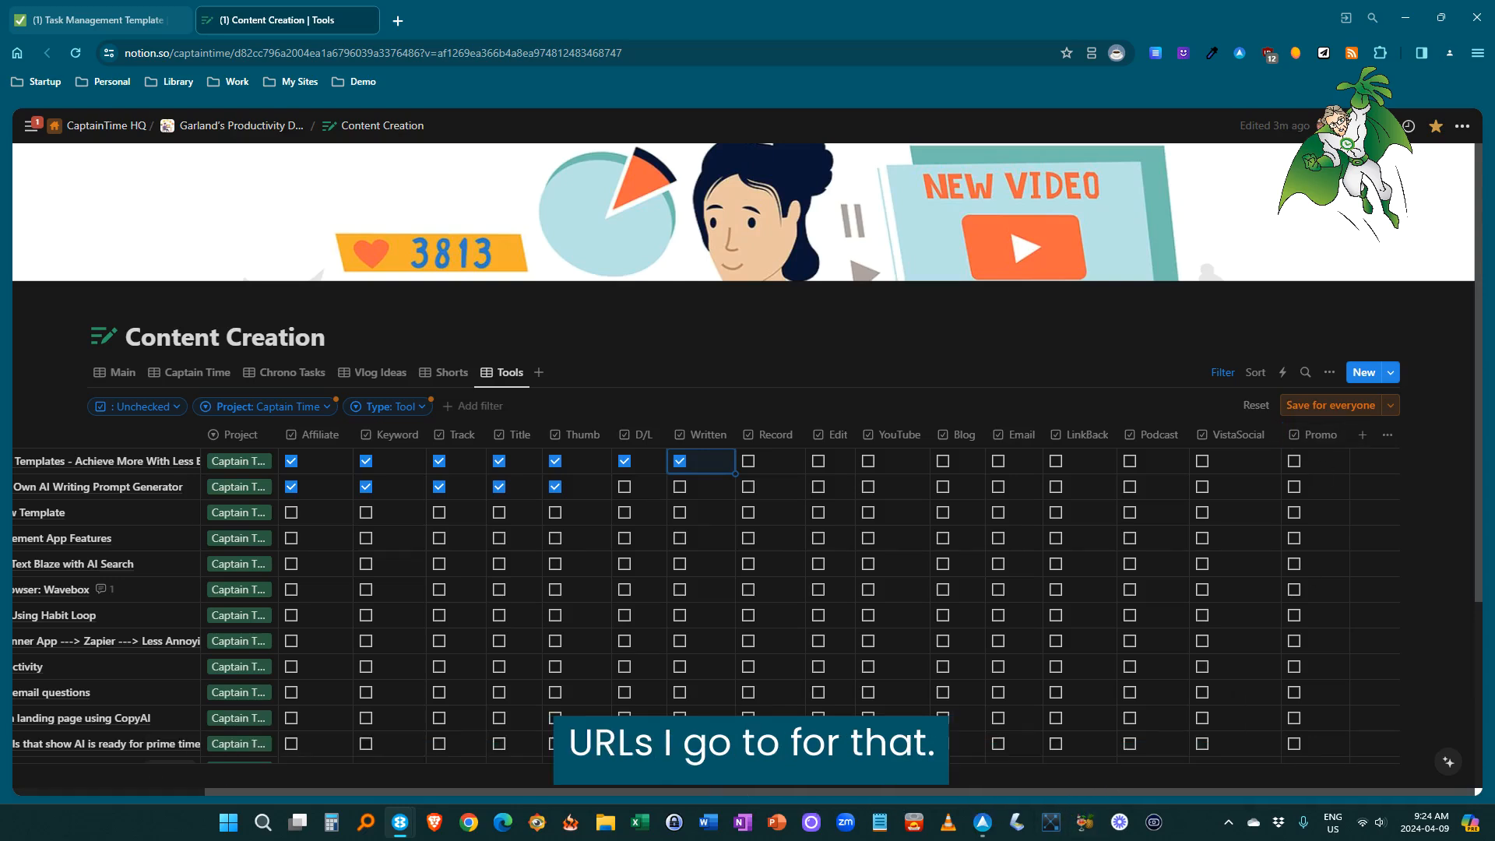
{"action": "left_click_drag", "start_coordinate": [229, 794], "coordinate": [41, 791]}
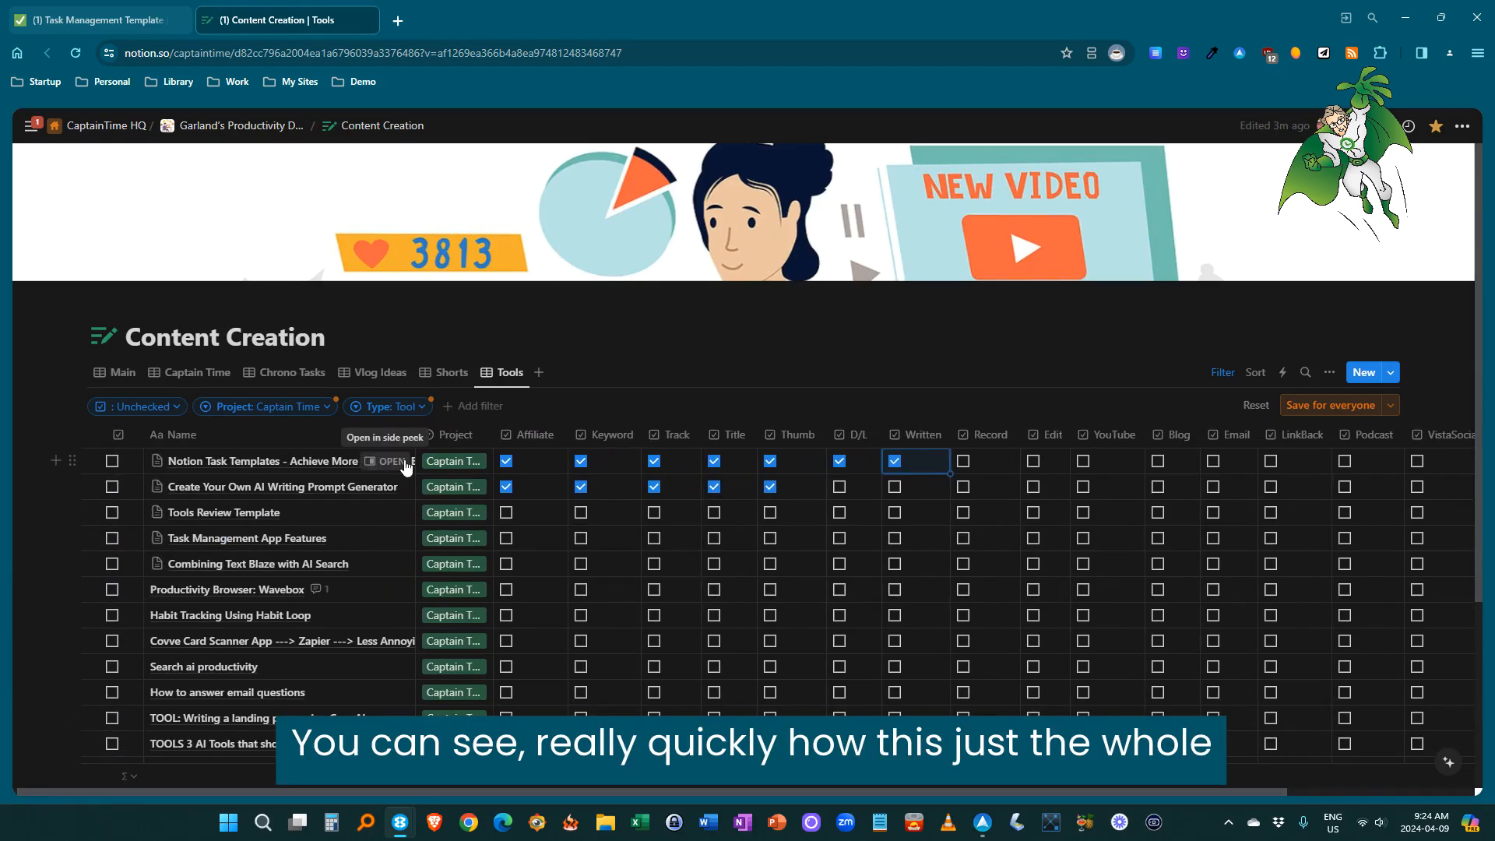
- Examine the properties and comments of the "Notion Task Templates - Achieve More With Less Effort" entry, and close it
{"action": "left_click", "coordinate": [404, 462]}
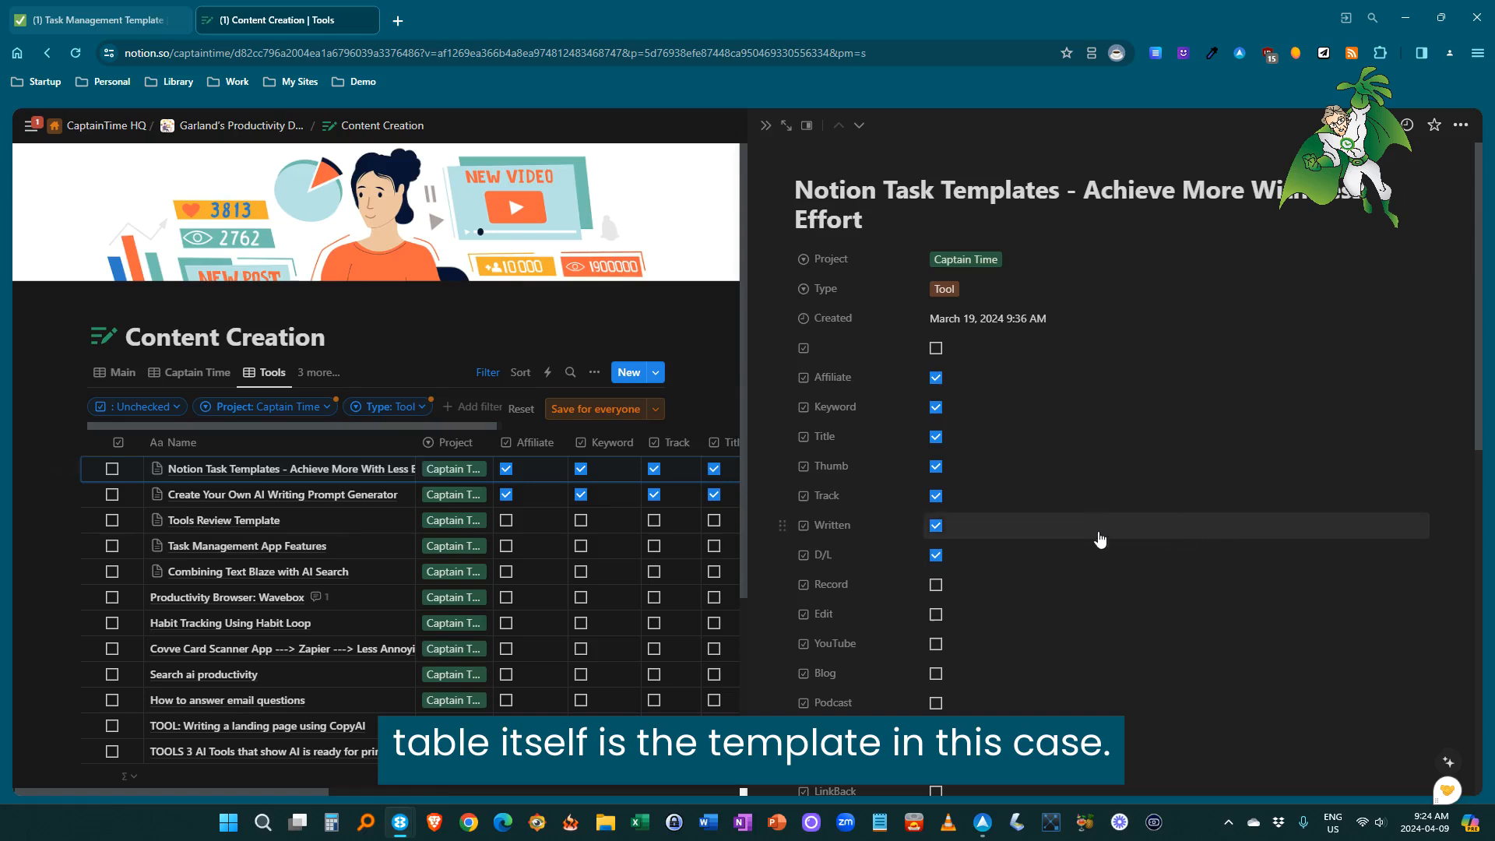
{"action": "scroll", "coordinate": [1096, 532], "scroll_direction": "down", "scroll_amount": 1}
{"action": "scroll", "coordinate": [1096, 532], "scroll_direction": "down", "scroll_amount": 4}
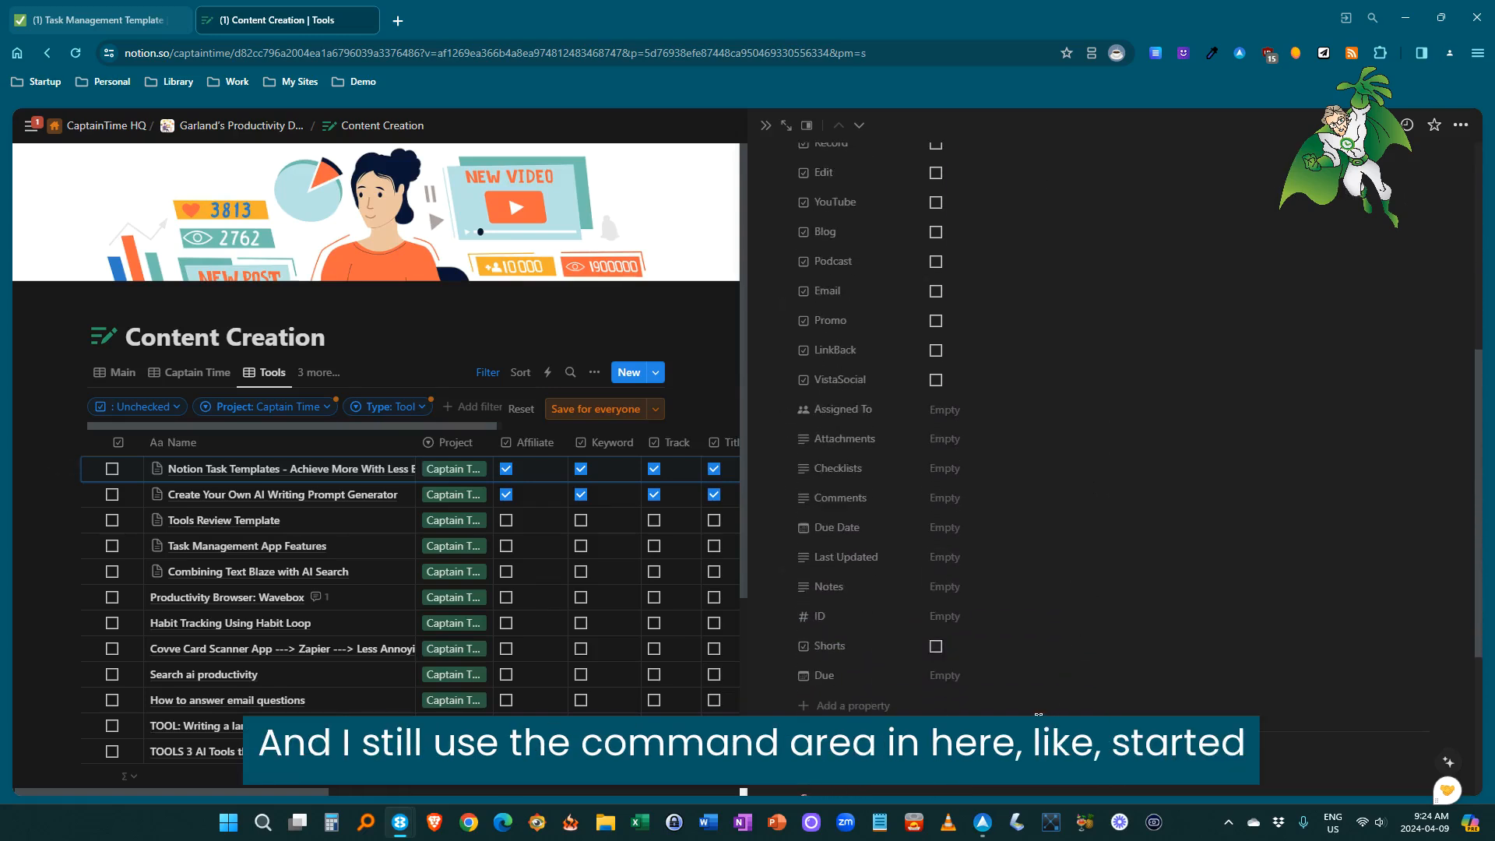
{"action": "scroll", "coordinate": [895, 677], "scroll_direction": "down", "scroll_amount": 2}
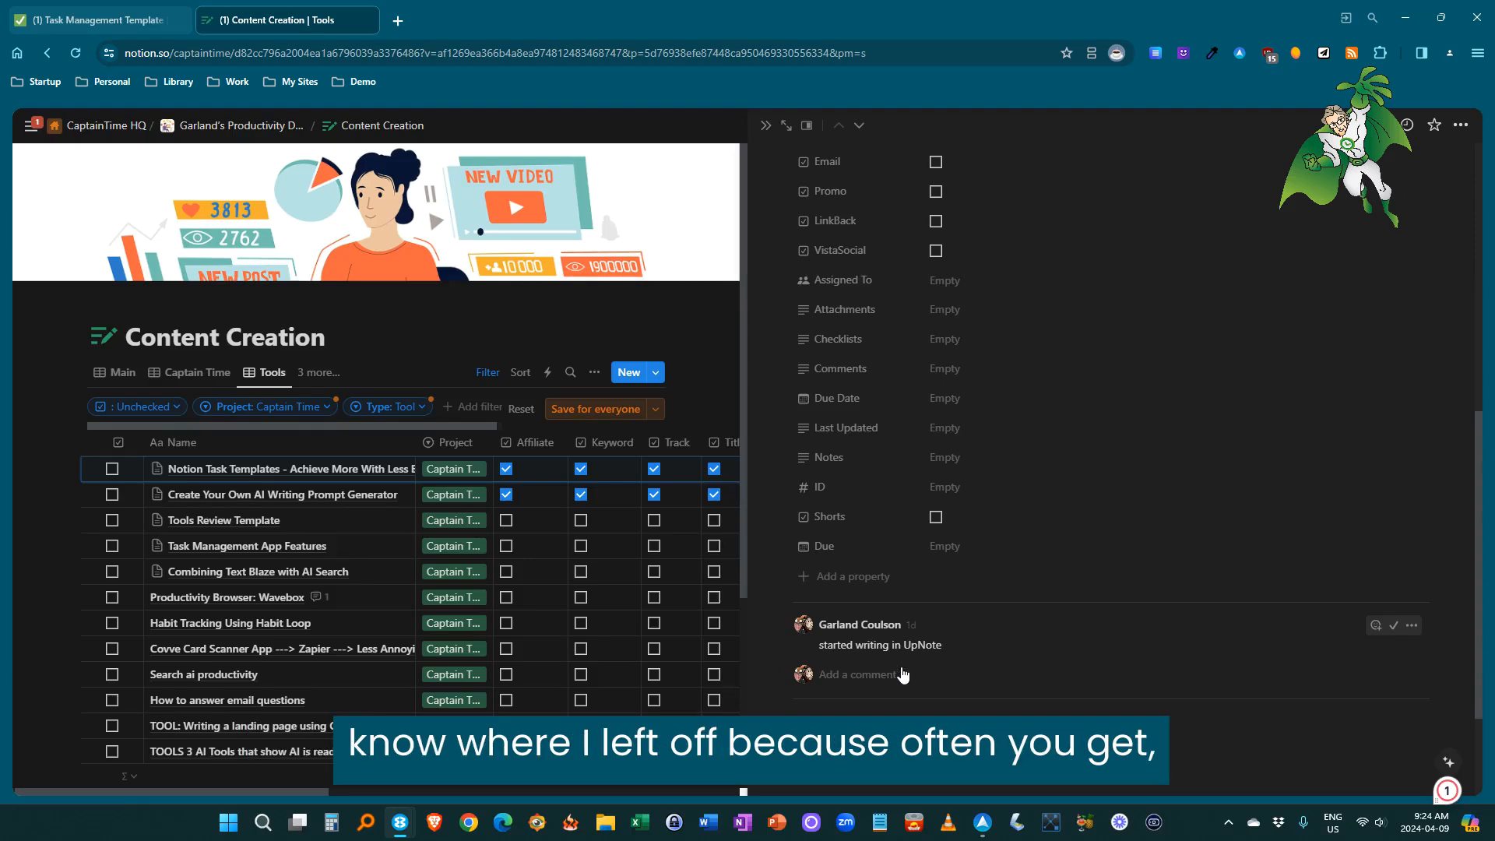
{"action": "scroll", "coordinate": [896, 677], "scroll_direction": "up", "scroll_amount": 2}
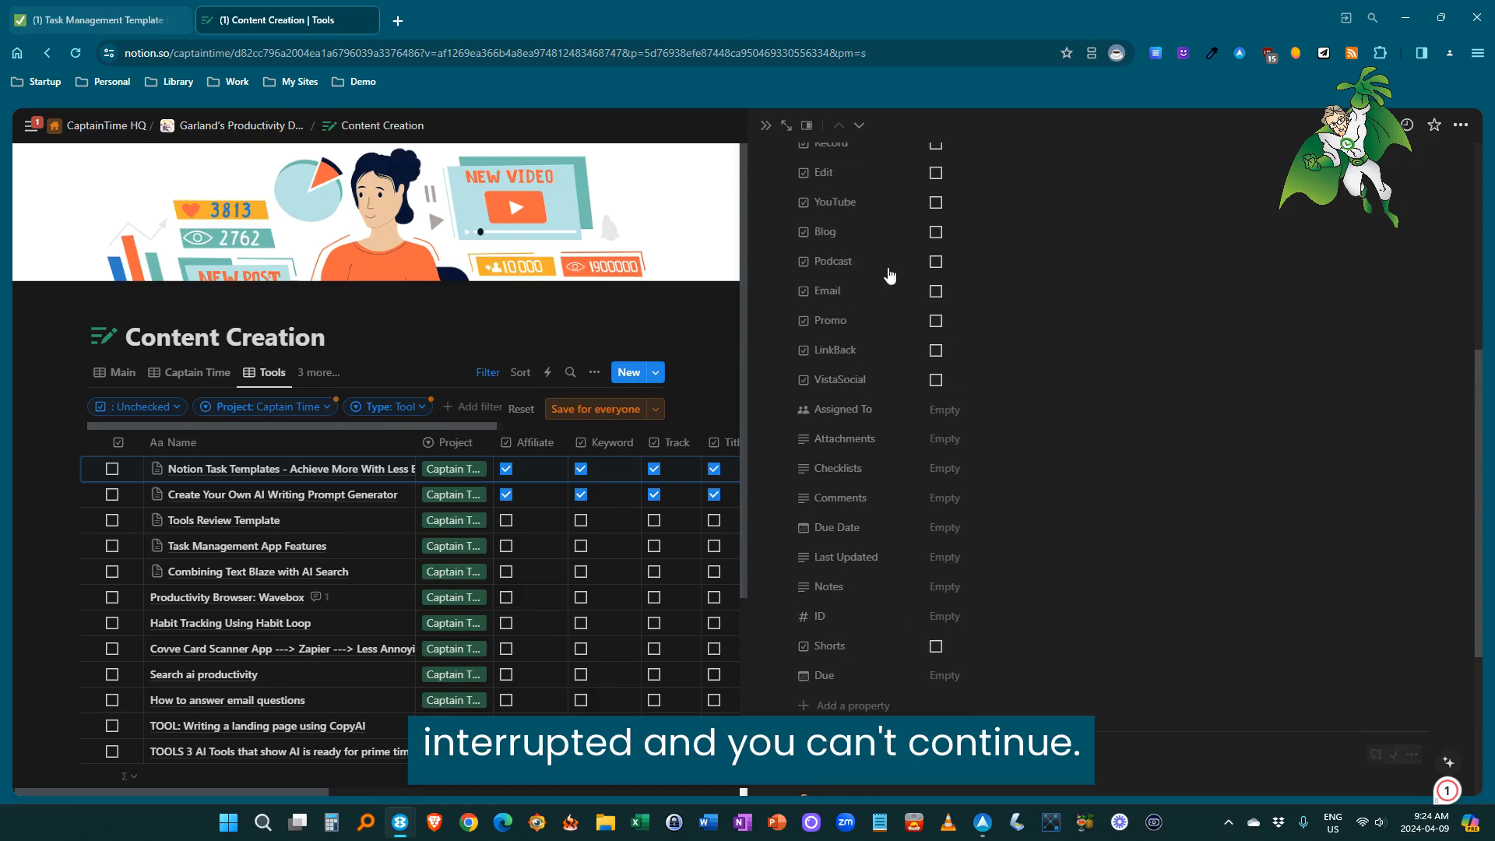
{"action": "left_click", "coordinate": [767, 134]}
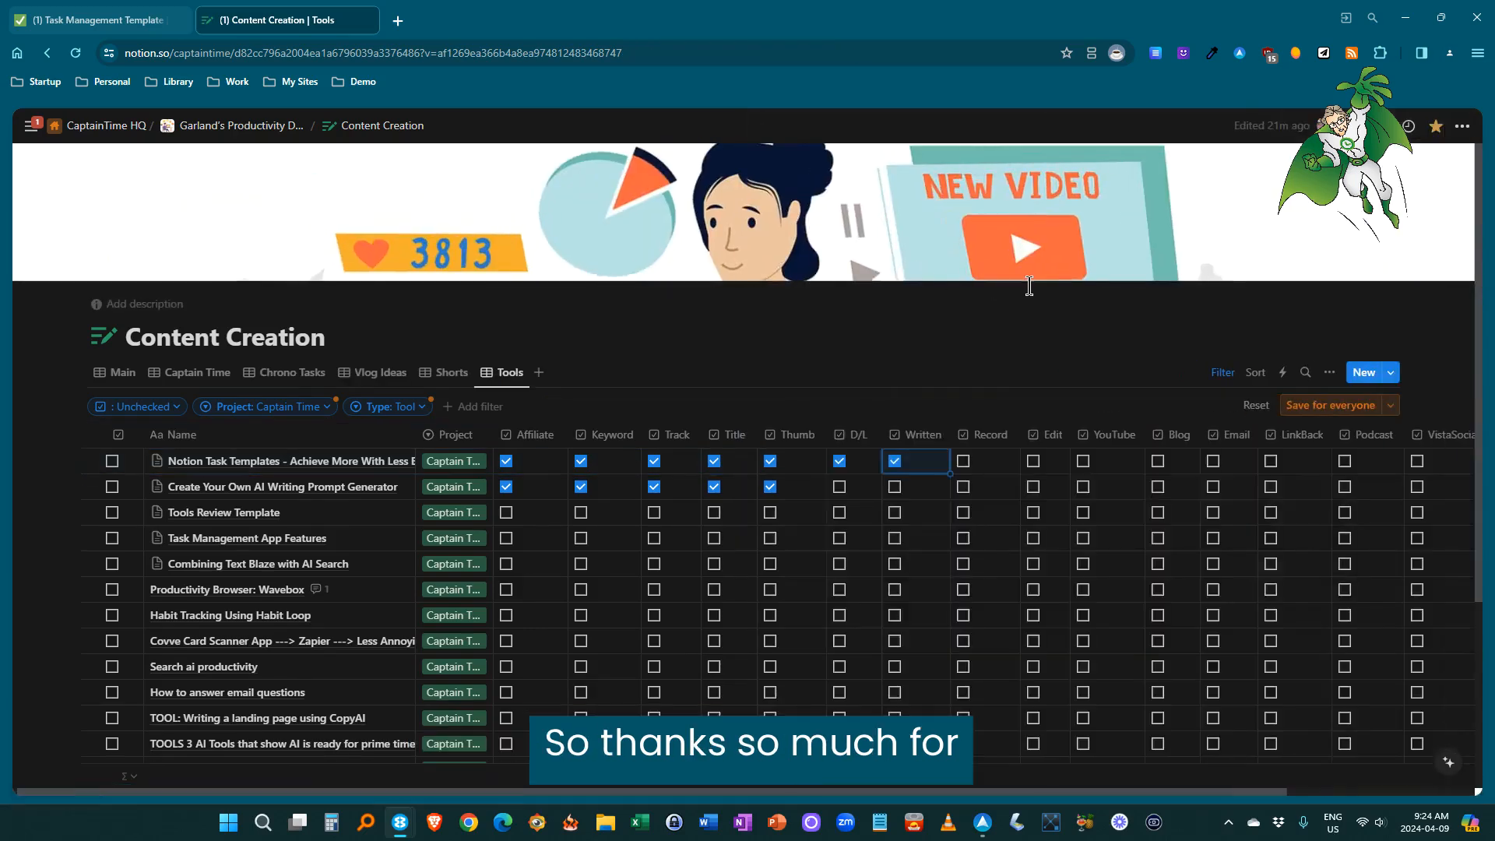